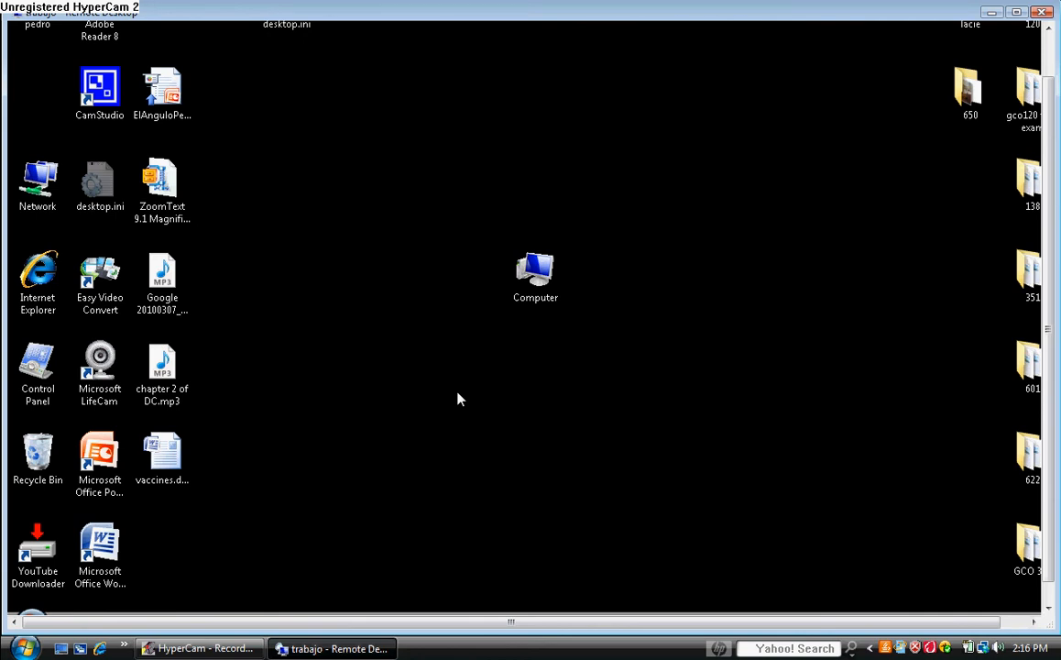
Step: Open the Start menu on the remote Vista desktop
click(26, 647)
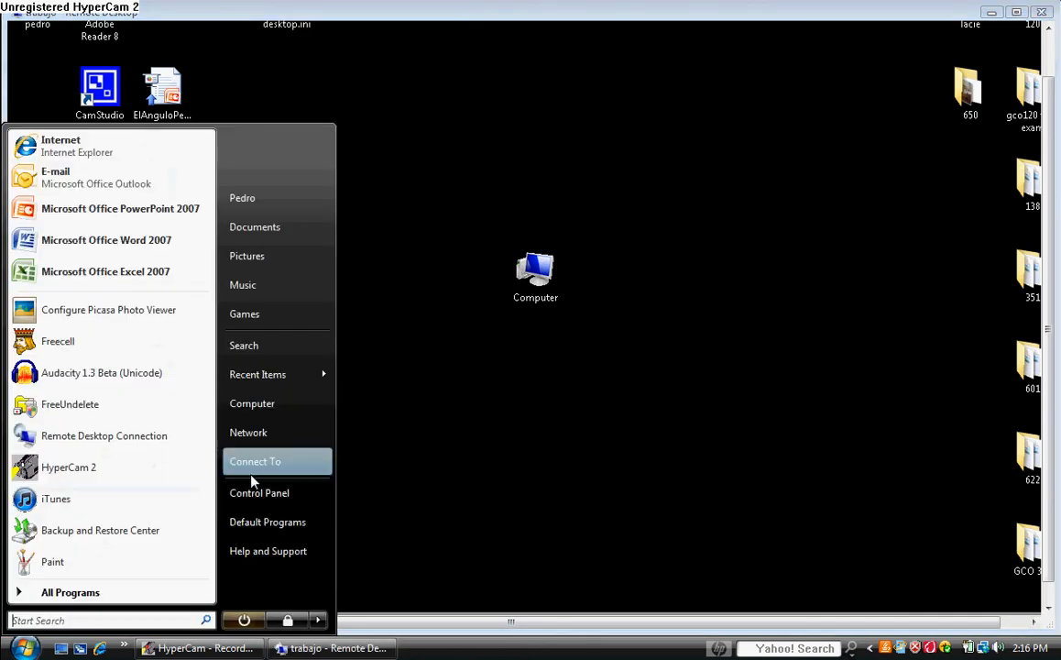
Step: Open Control Panel and go into User Accounts
click(264, 496)
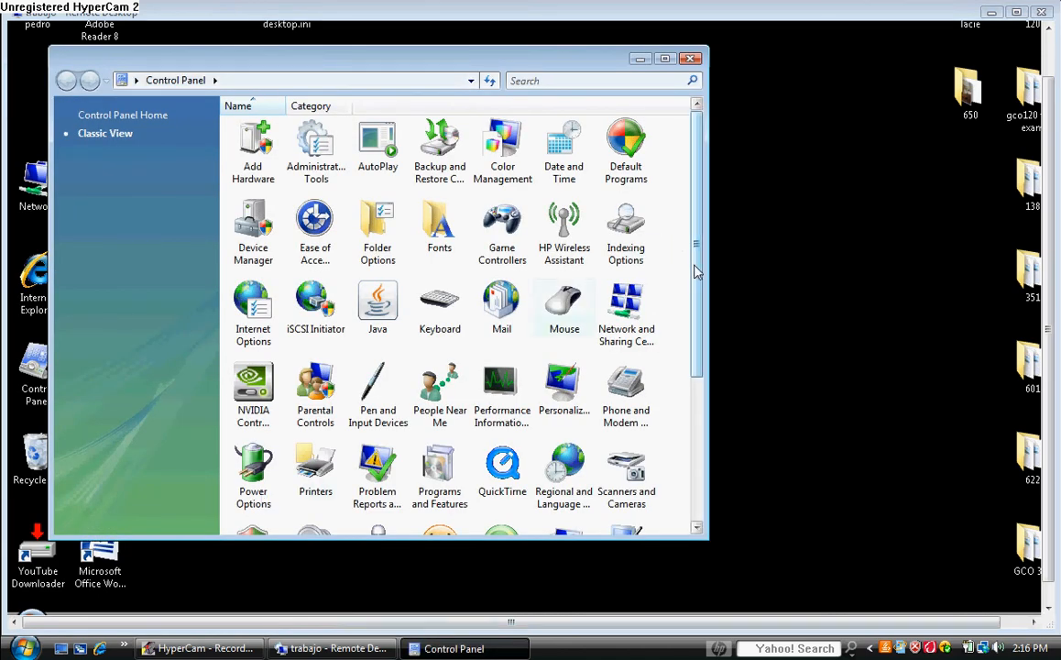
scroll(694, 271, down, 5)
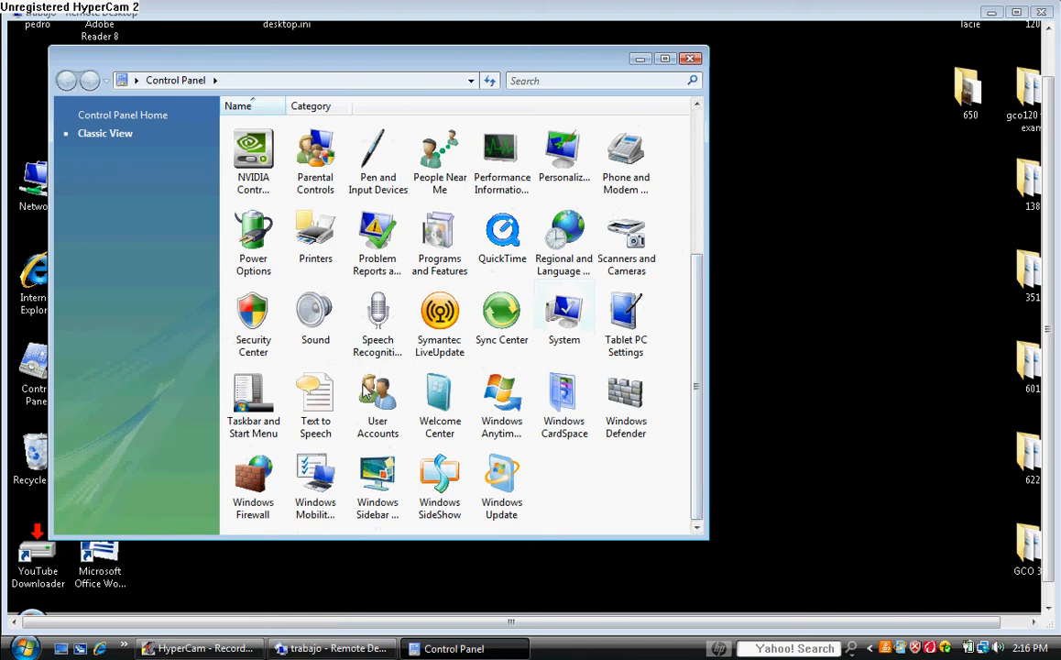
double_click(374, 394)
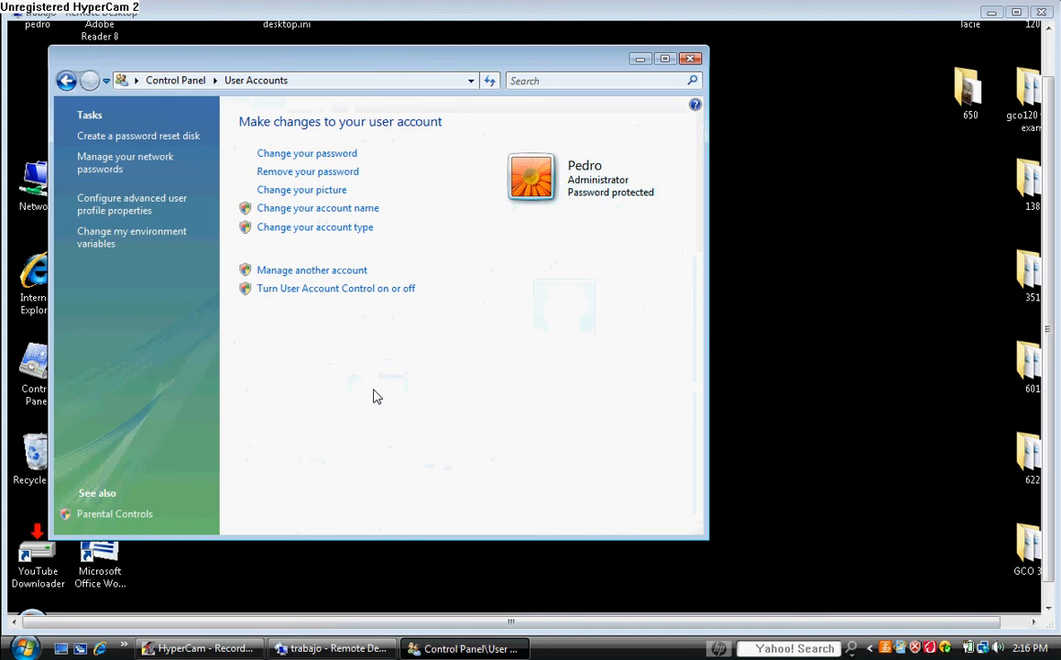
Step: Go to Manage another account, approve the UAC prompt, and start creating a new account
click(349, 271)
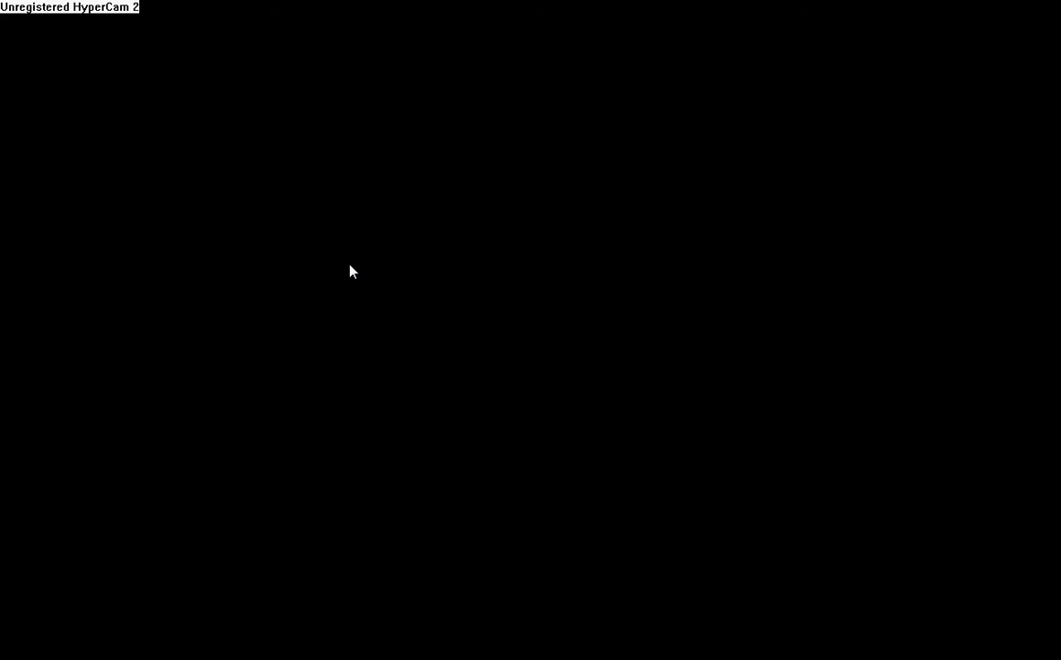
click(446, 336)
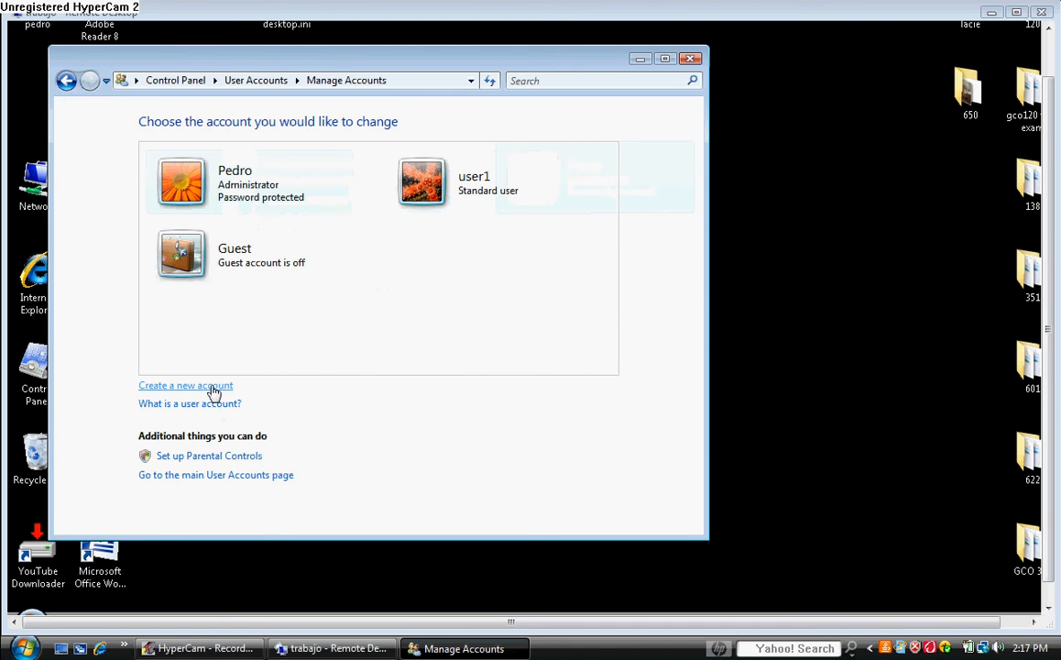
click(212, 390)
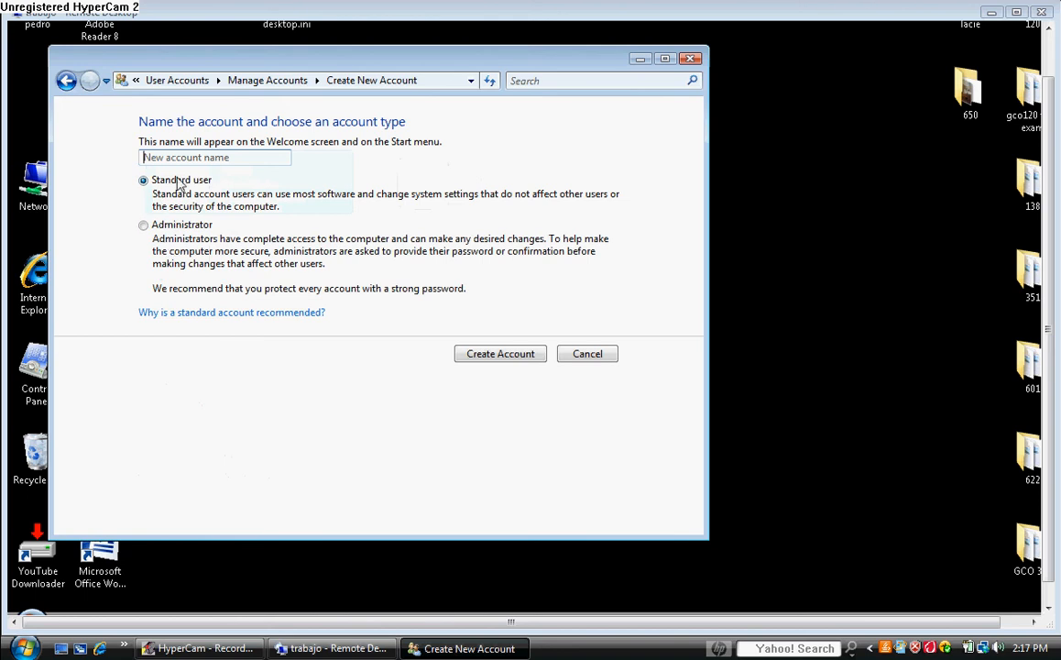
Step: Create the Standard user account User2 and open its account page
click(233, 159)
text(User2)
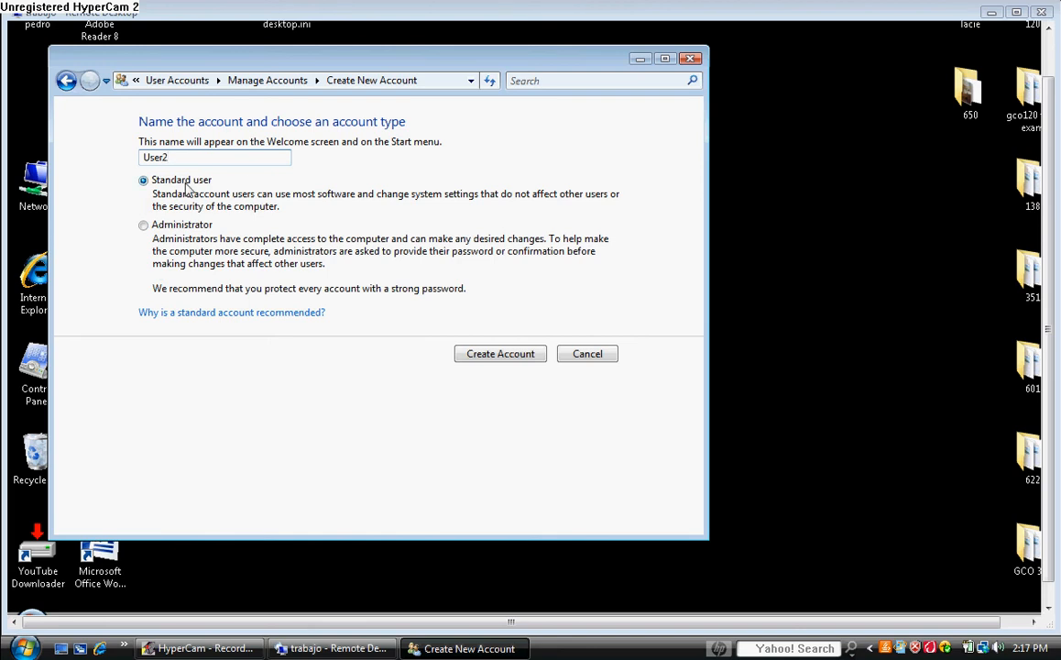
click(517, 356)
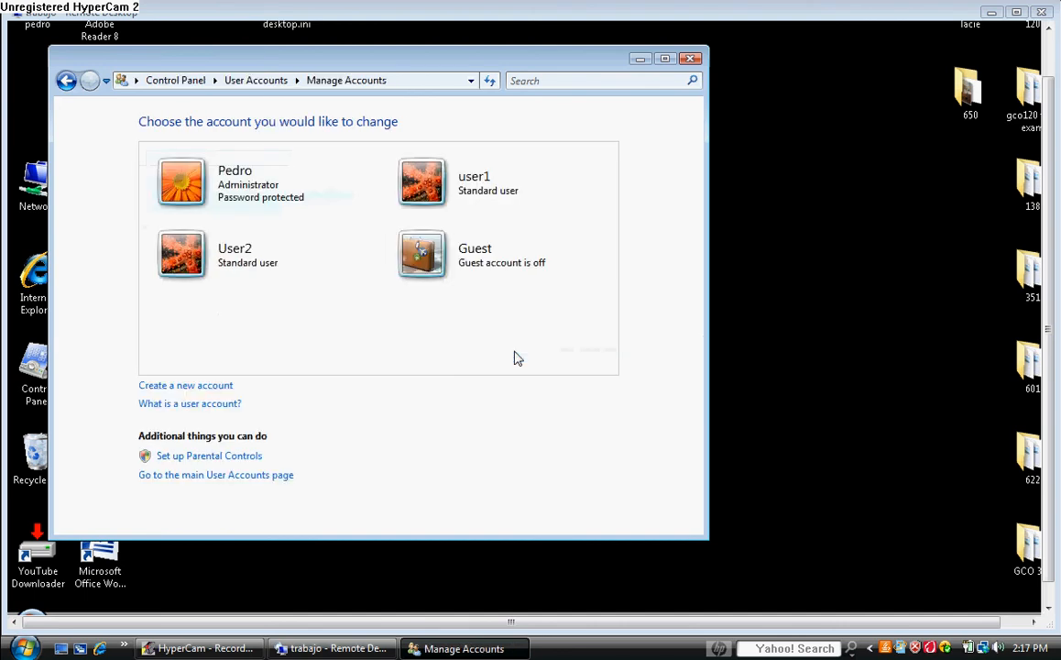
click(197, 260)
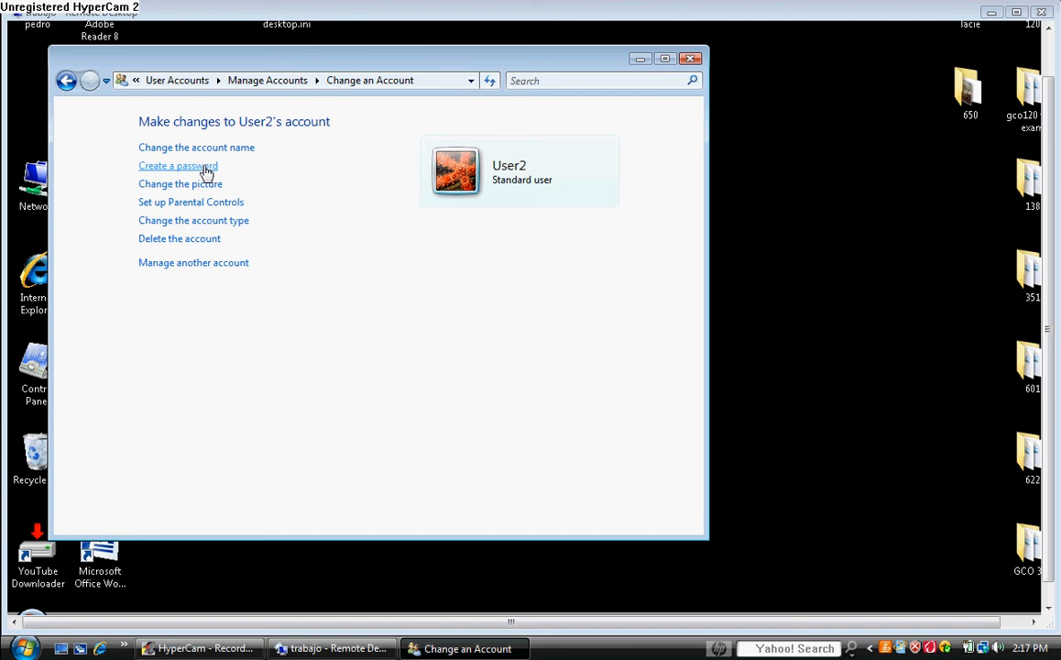
Step: Give User2 a password, entered and confirmed, making it password protected
click(206, 169)
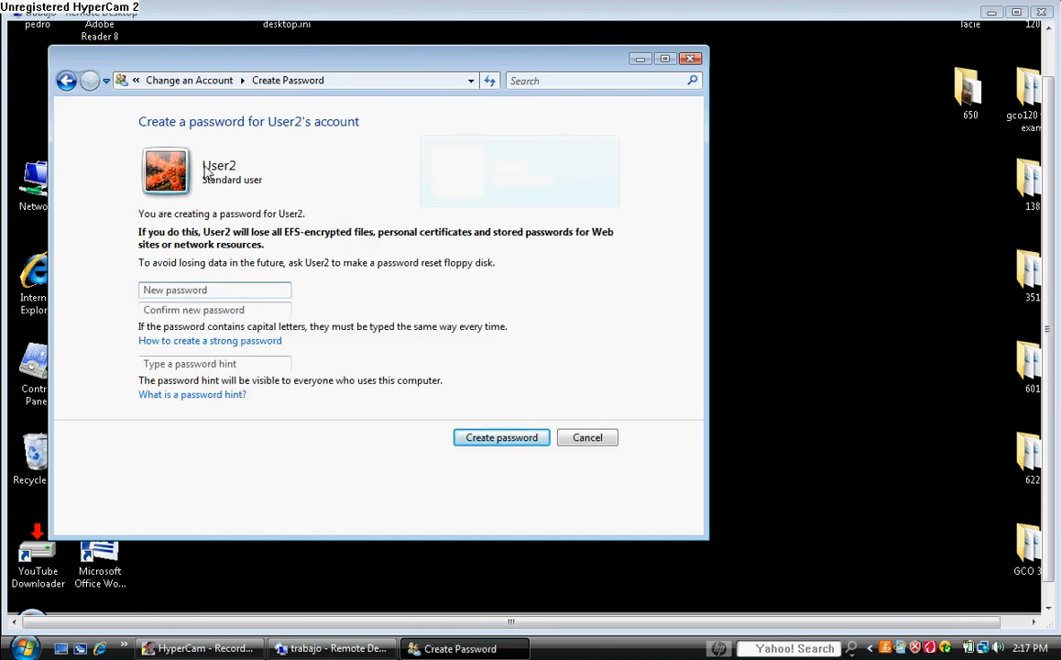
text(12345)
click(181, 309)
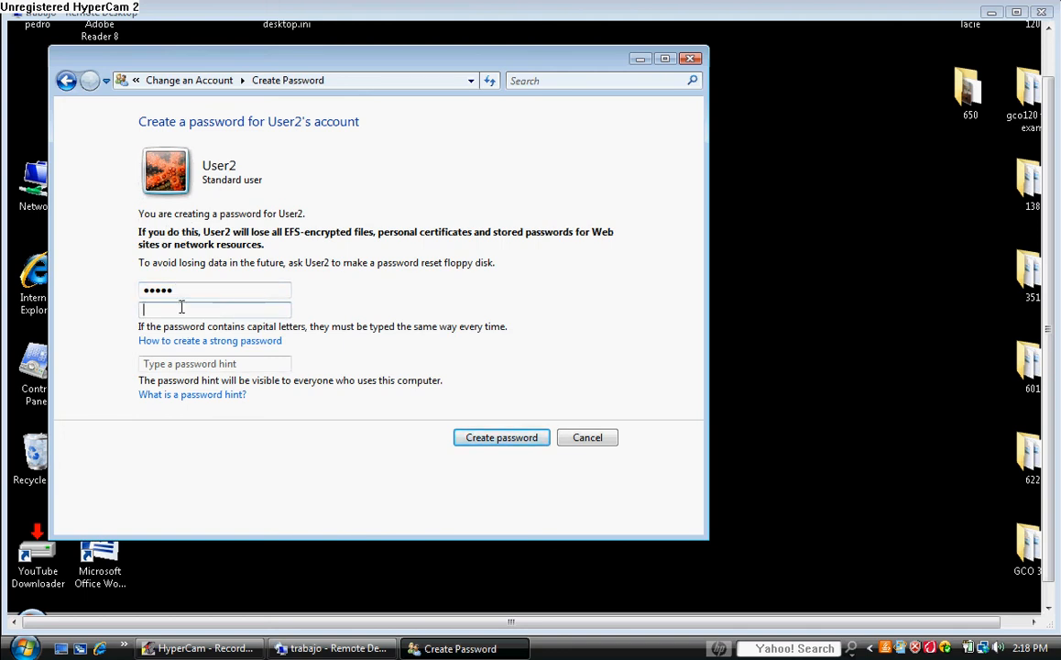
text(12345)
click(517, 439)
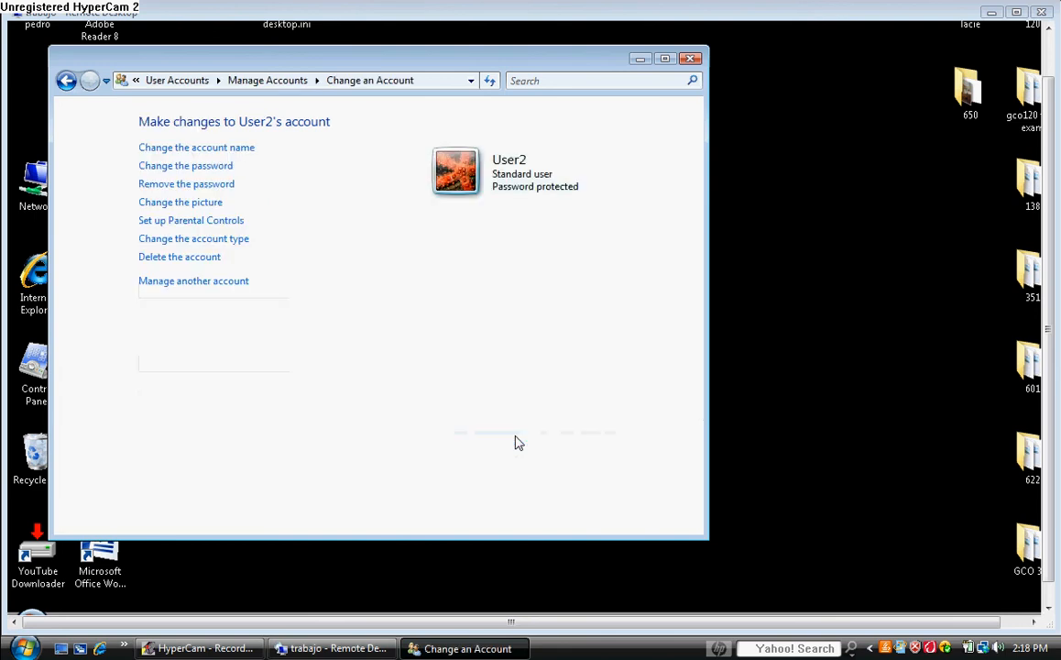
Step: Replace User2's account picture with the bonsai tree tile
click(209, 202)
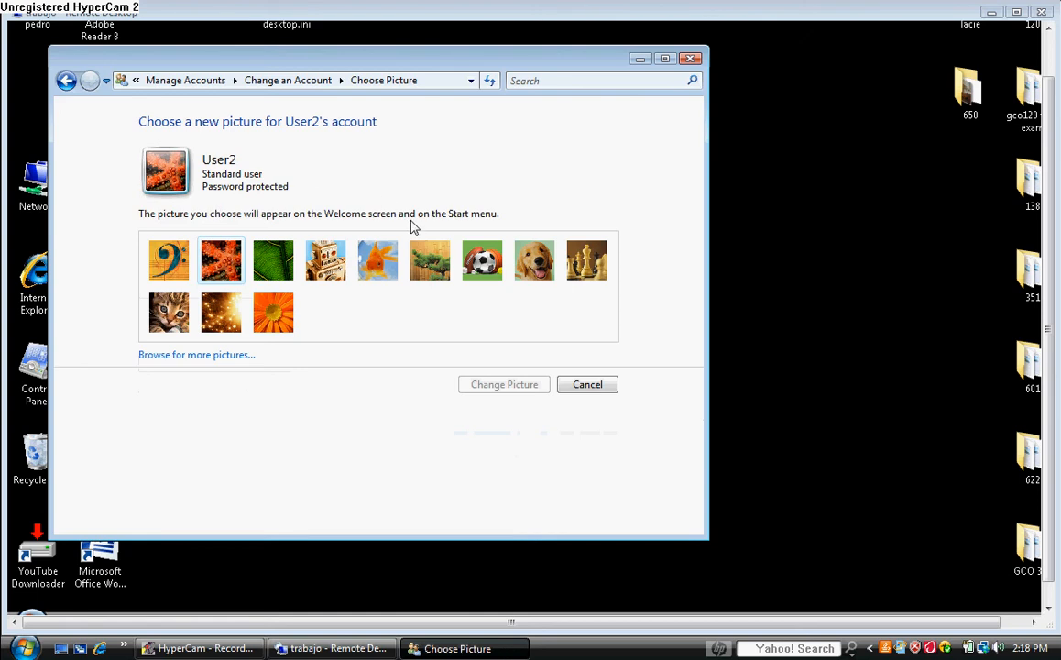
click(438, 263)
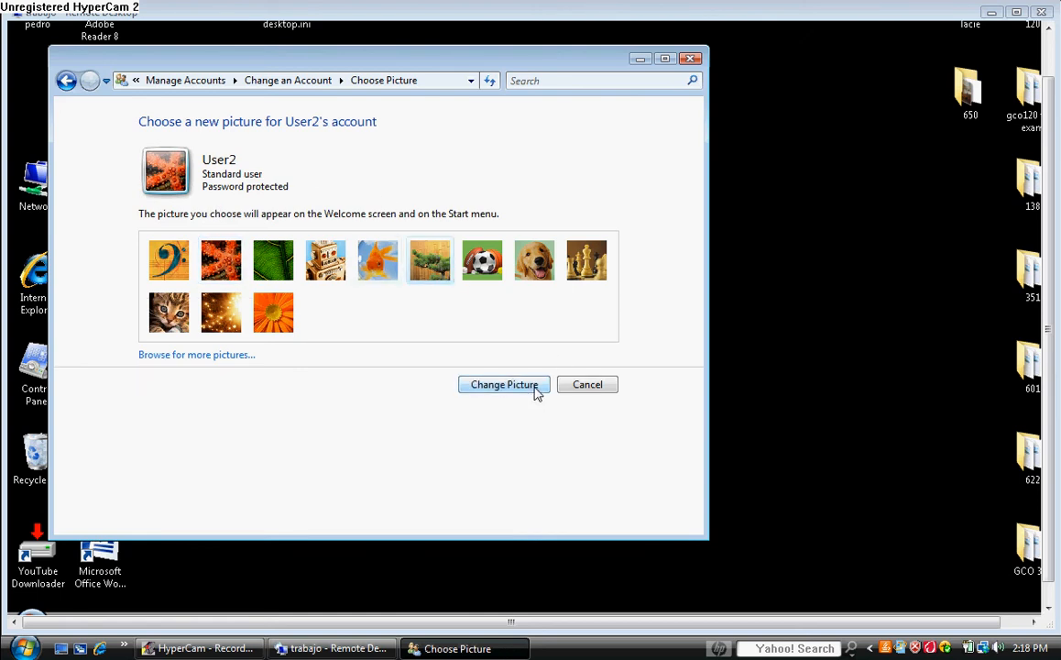
click(536, 389)
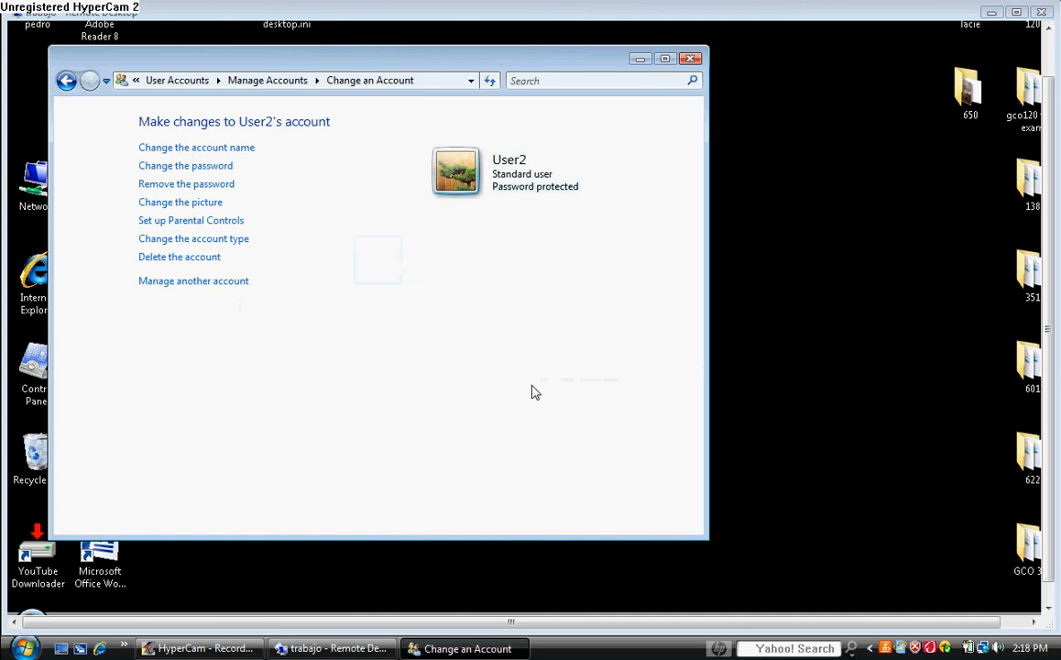
click(205, 238)
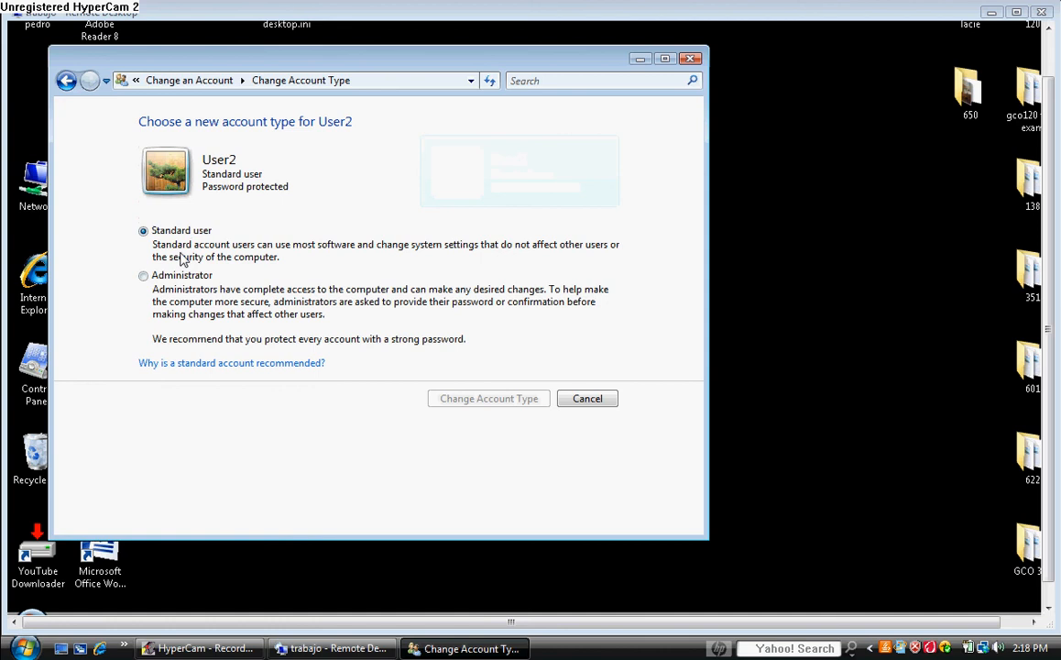
click(588, 399)
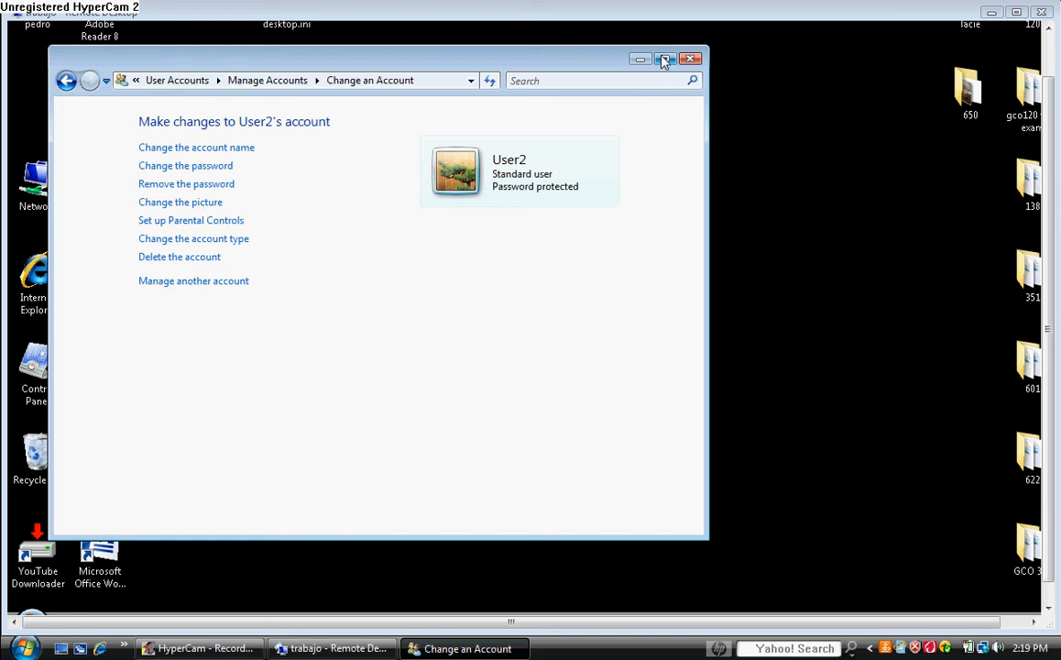
Step: Close User Accounts and launch Computer Management from the Computer icon's Manage, approving UAC
click(691, 61)
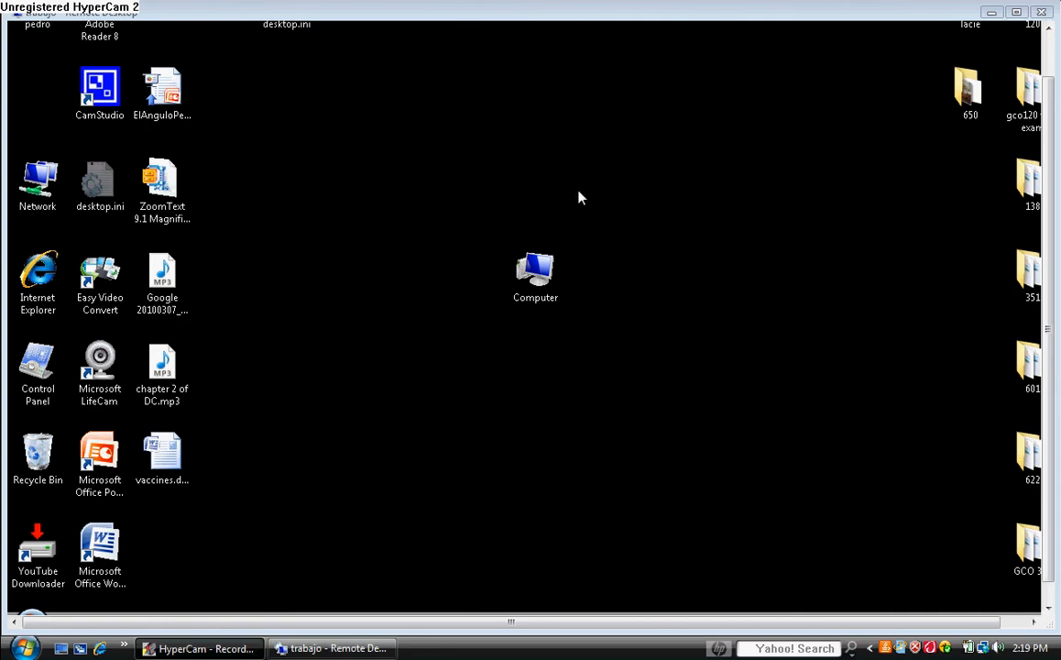
right_click(538, 266)
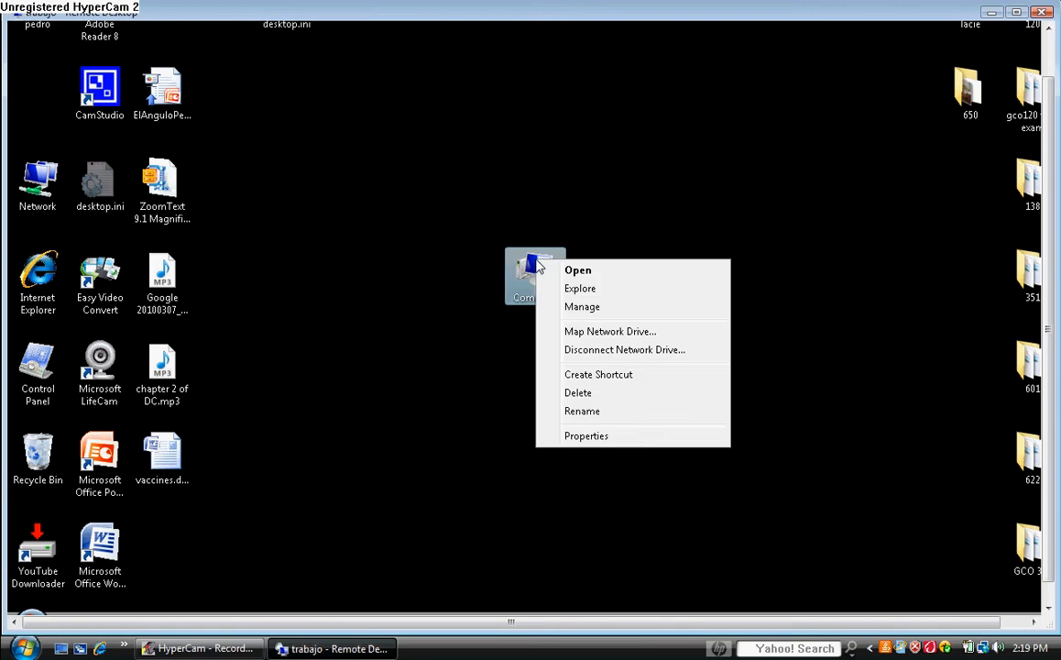
click(583, 308)
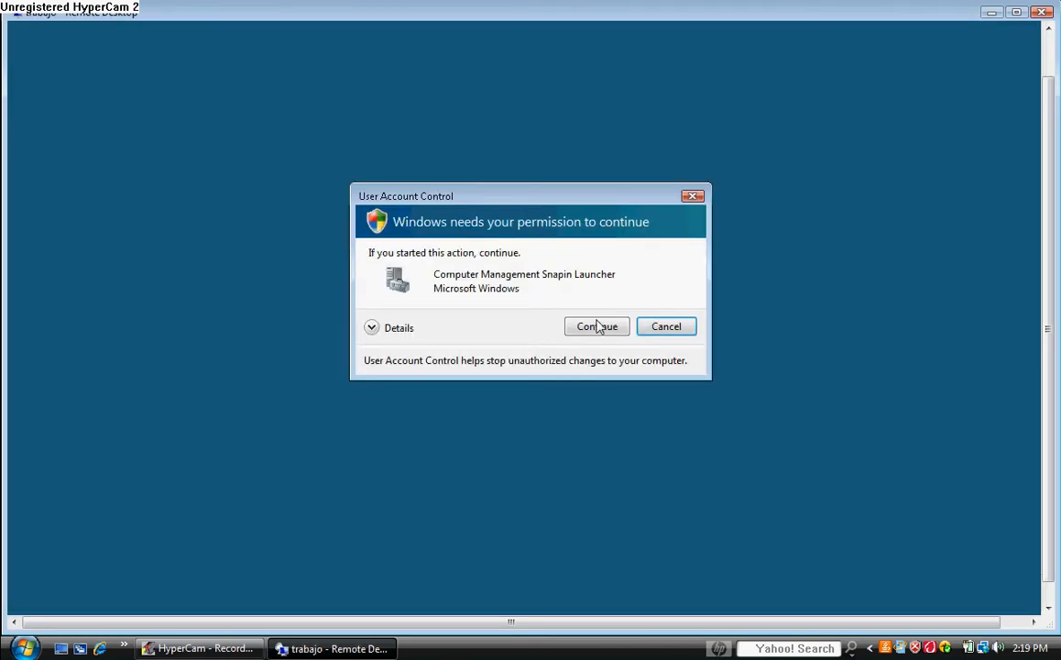
click(597, 327)
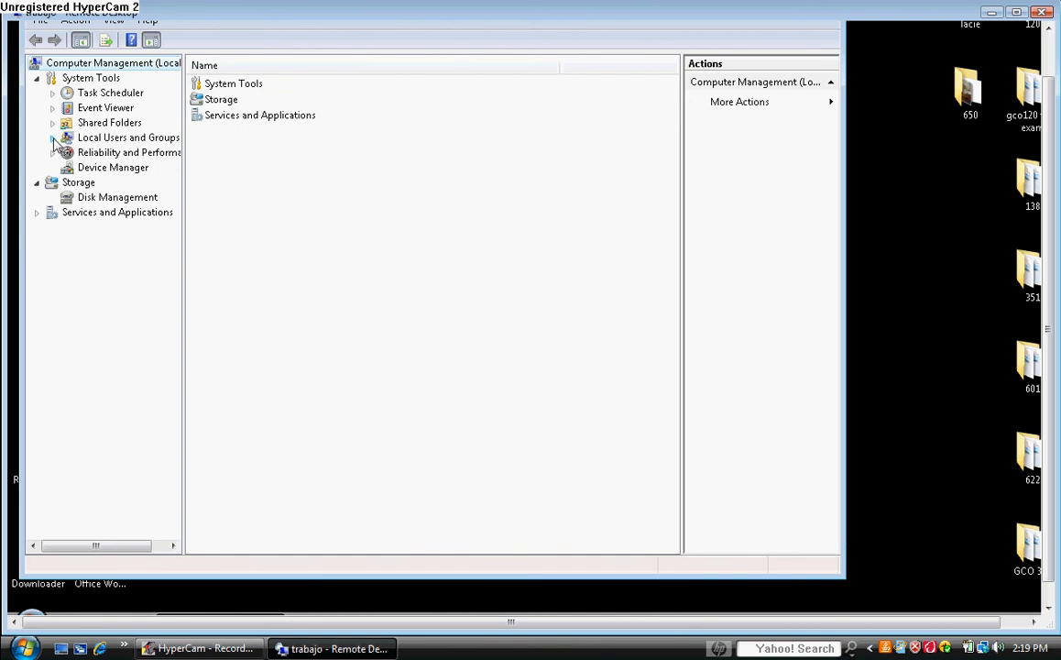
Step: Expand Local Users and Groups and display the Users folder's local accounts
click(52, 138)
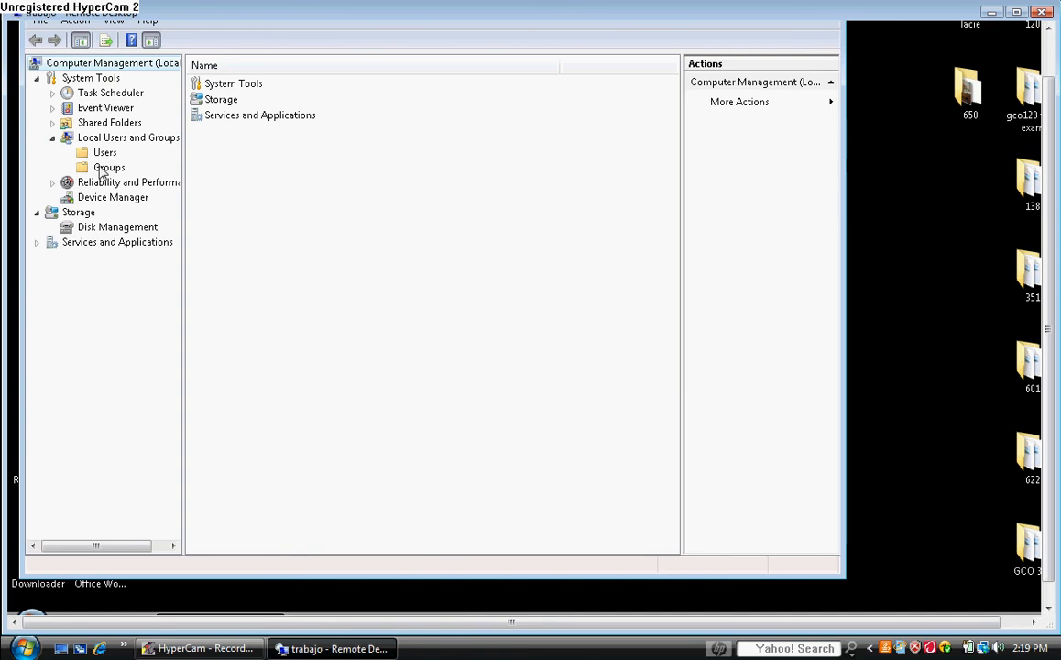
click(84, 154)
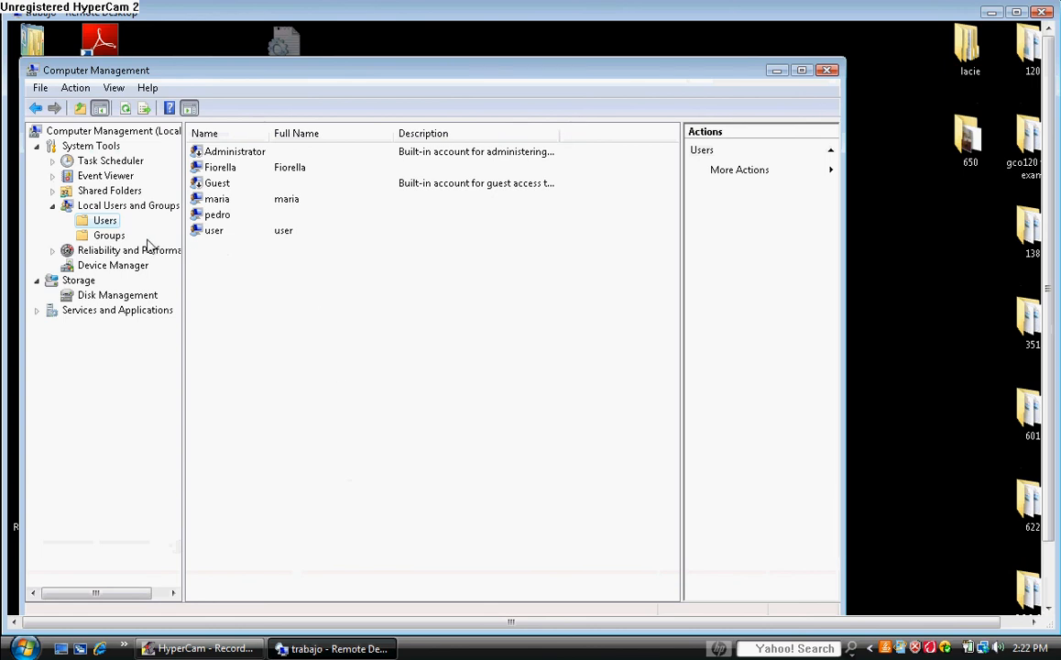
right_click(92, 227)
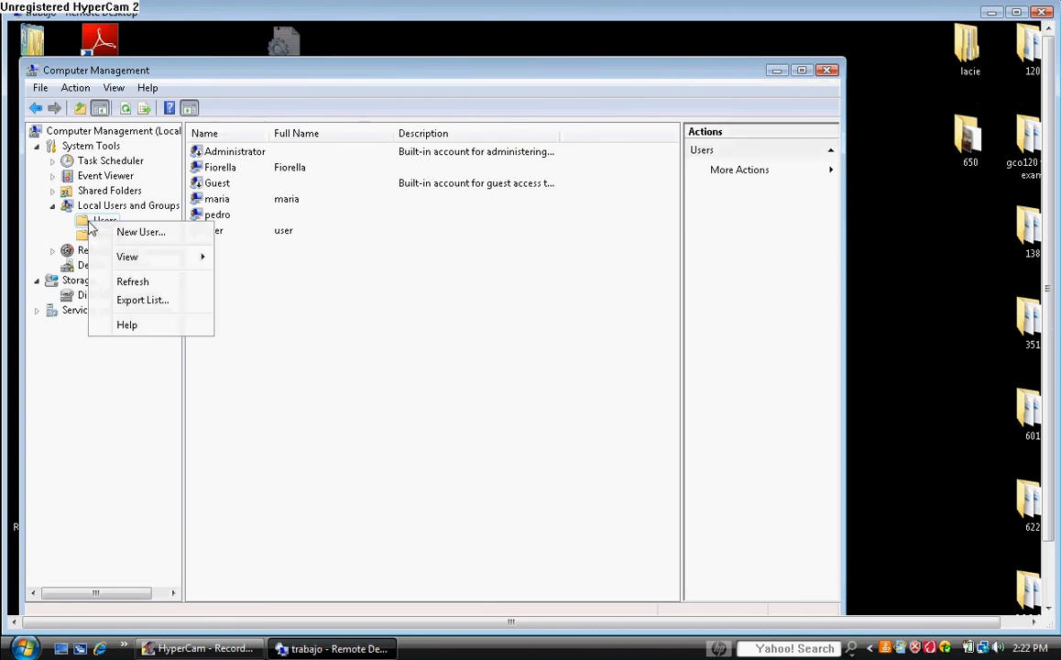
Step: Start a new user named User3 with a full name and description Accounting
click(137, 232)
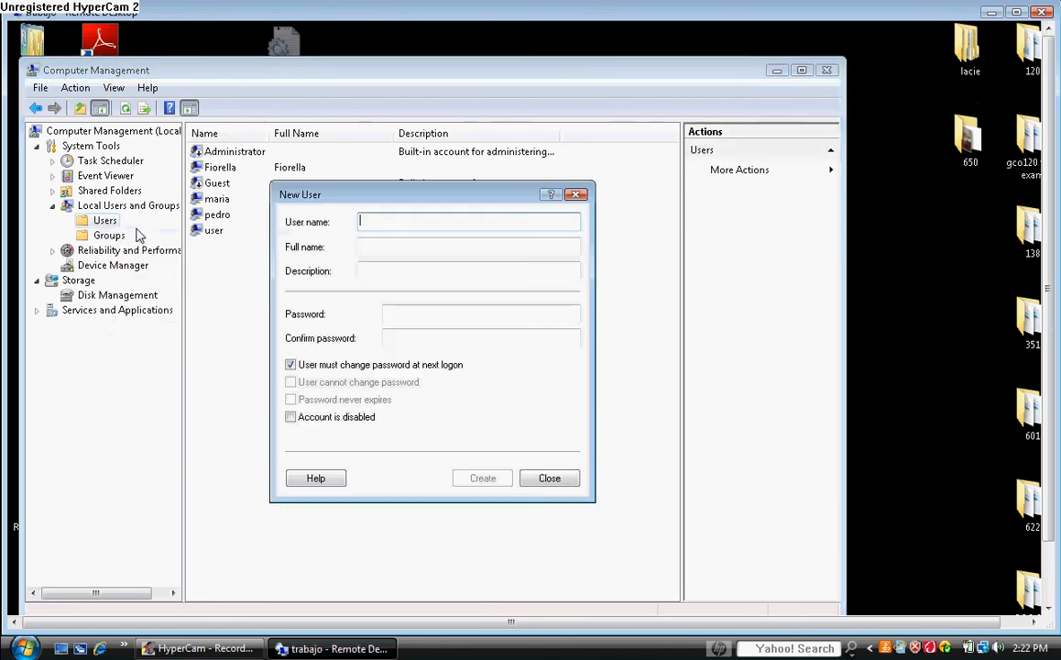
text(U)
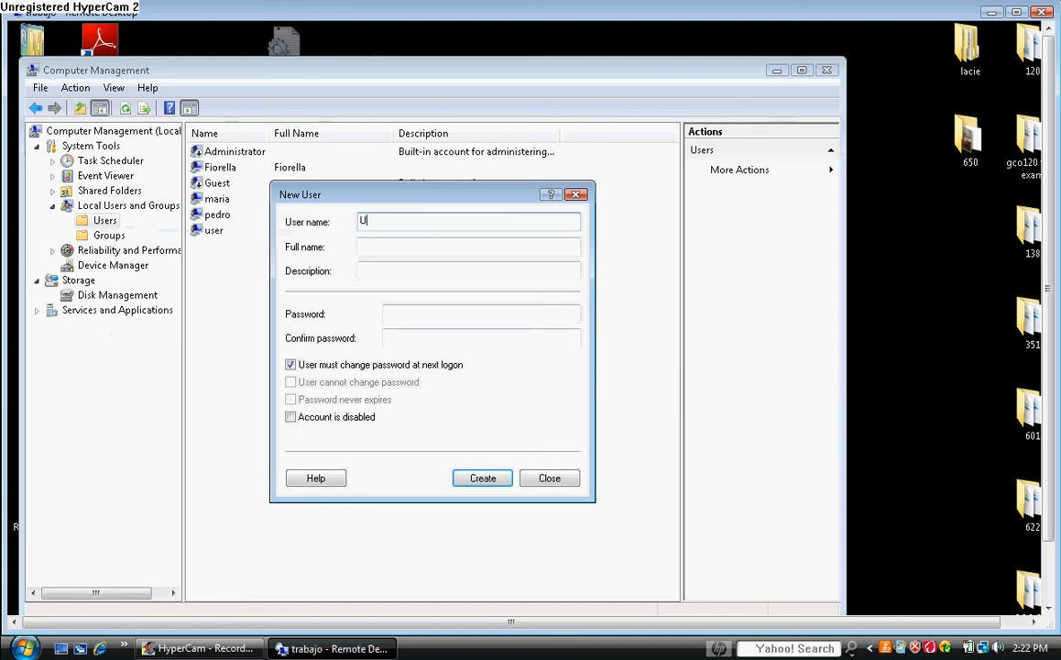
text(ser3)
click(384, 247)
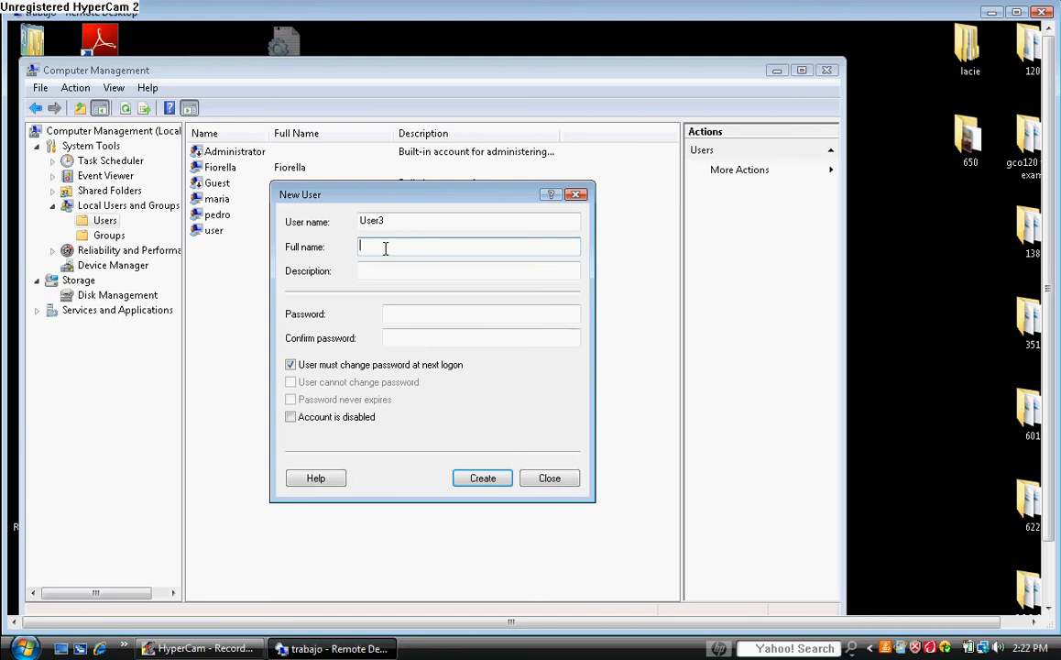
text(User3 Smith)
click(380, 270)
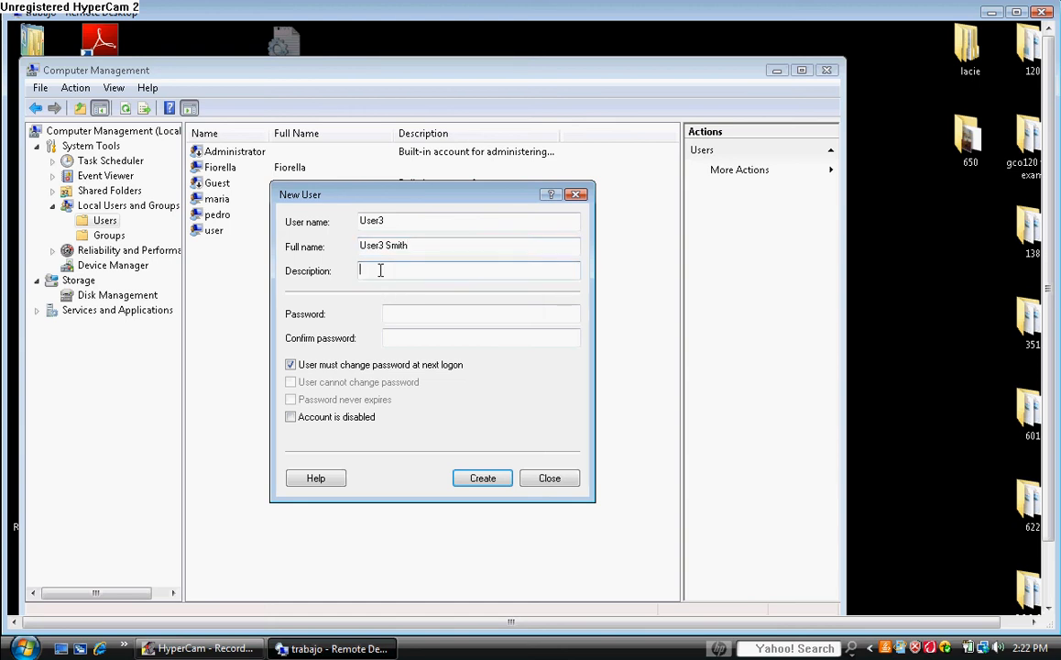
text(Accounting)
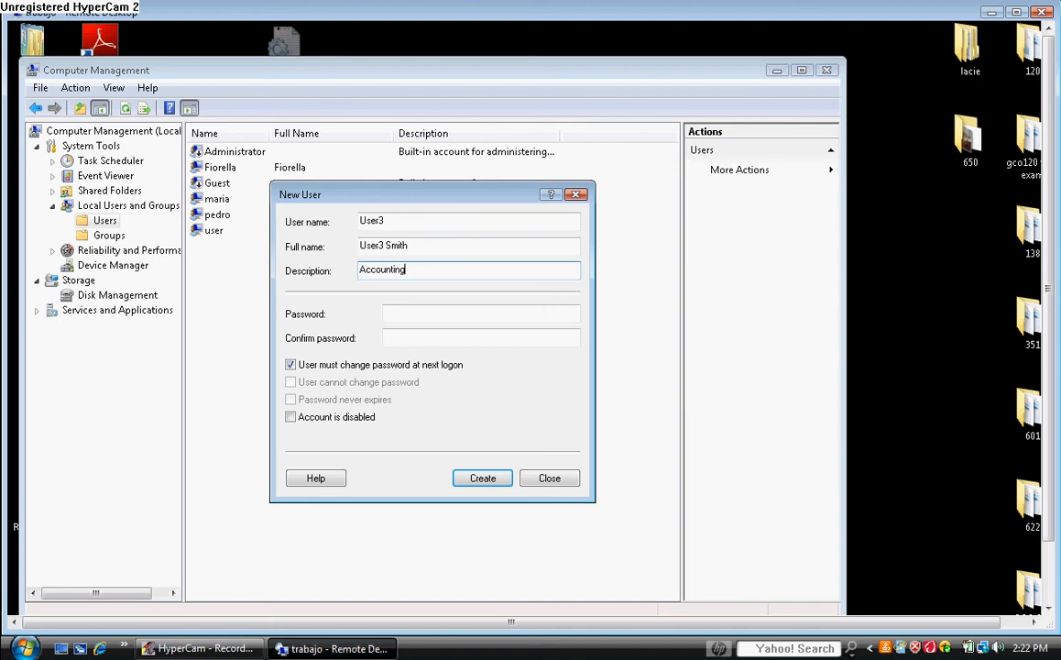
Step: Enter and confirm User3's password, and clear 'User must change password at next logon'
click(400, 311)
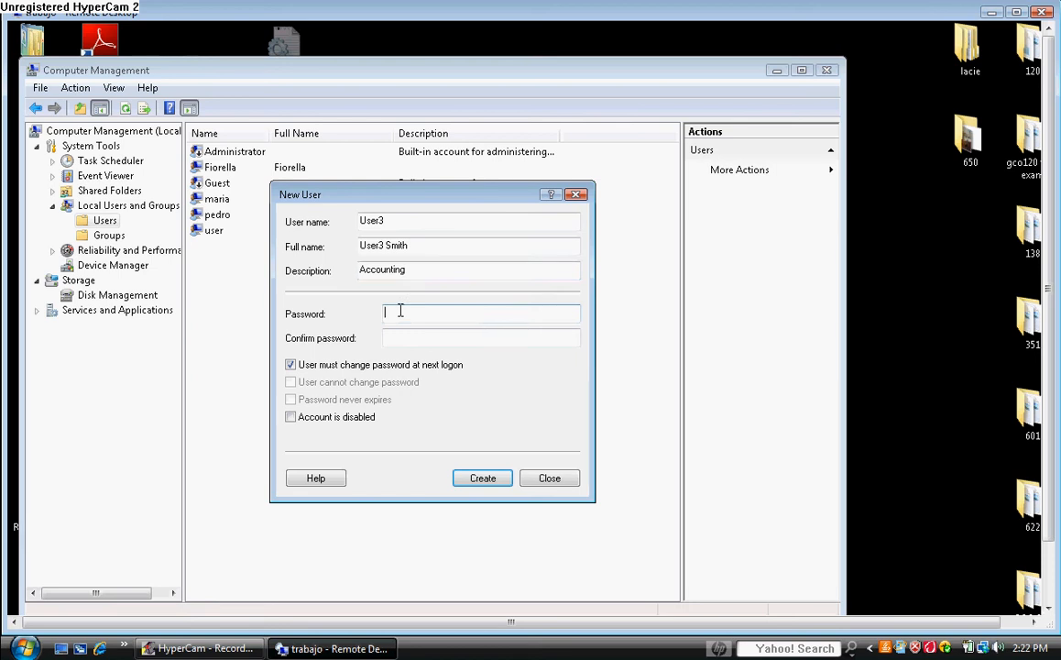
text(•••••)
click(405, 337)
text(•••••)
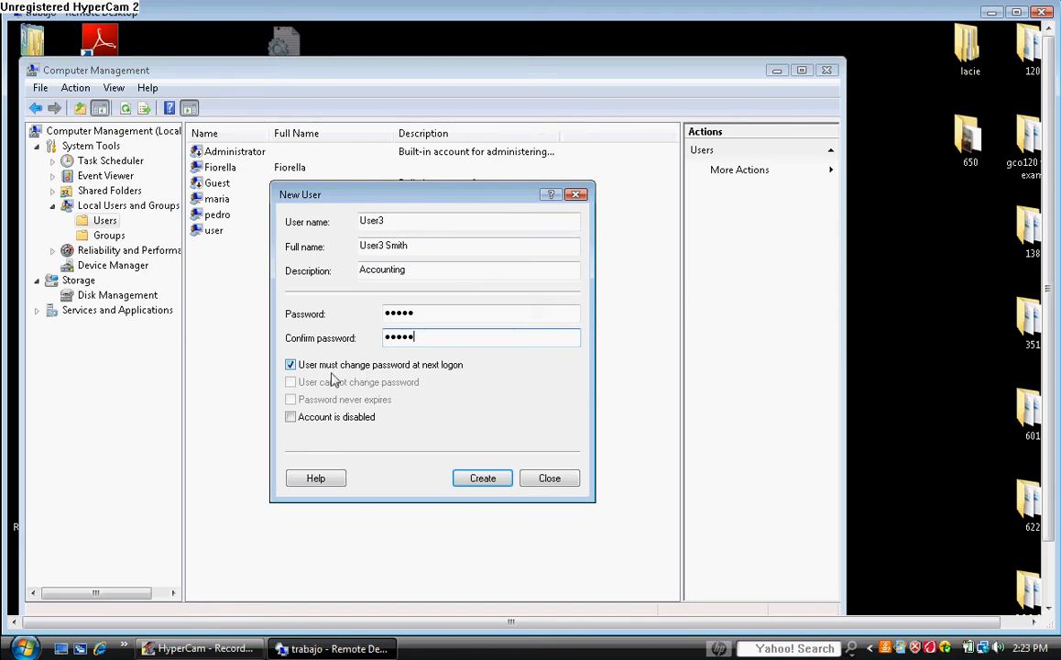
click(292, 365)
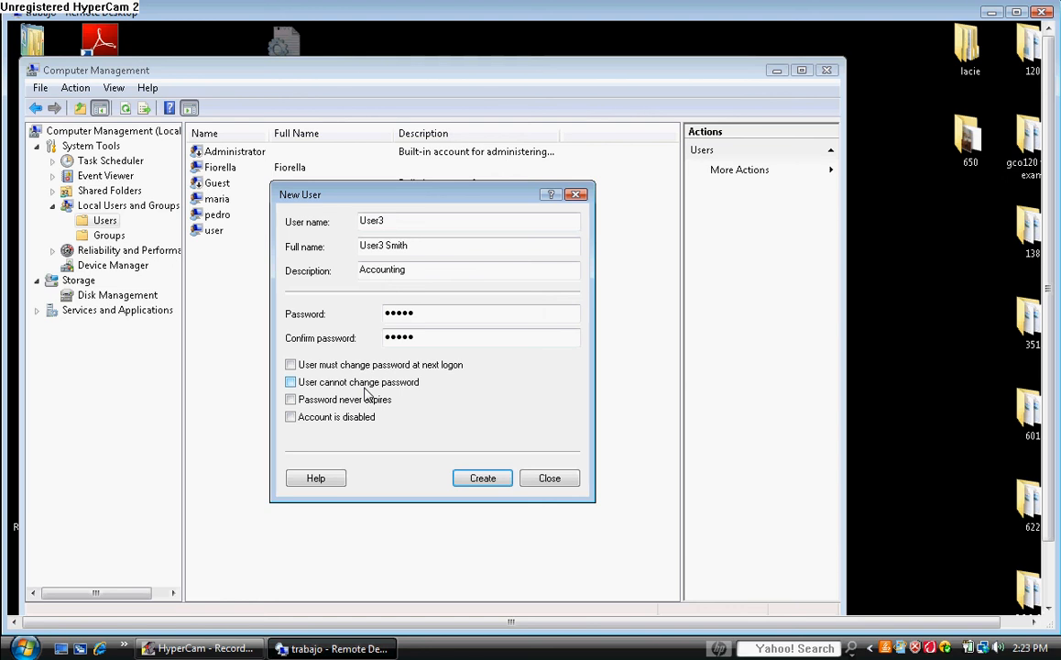
Step: Leave only 'User must change password at next logon' checked and create User3
click(290, 382)
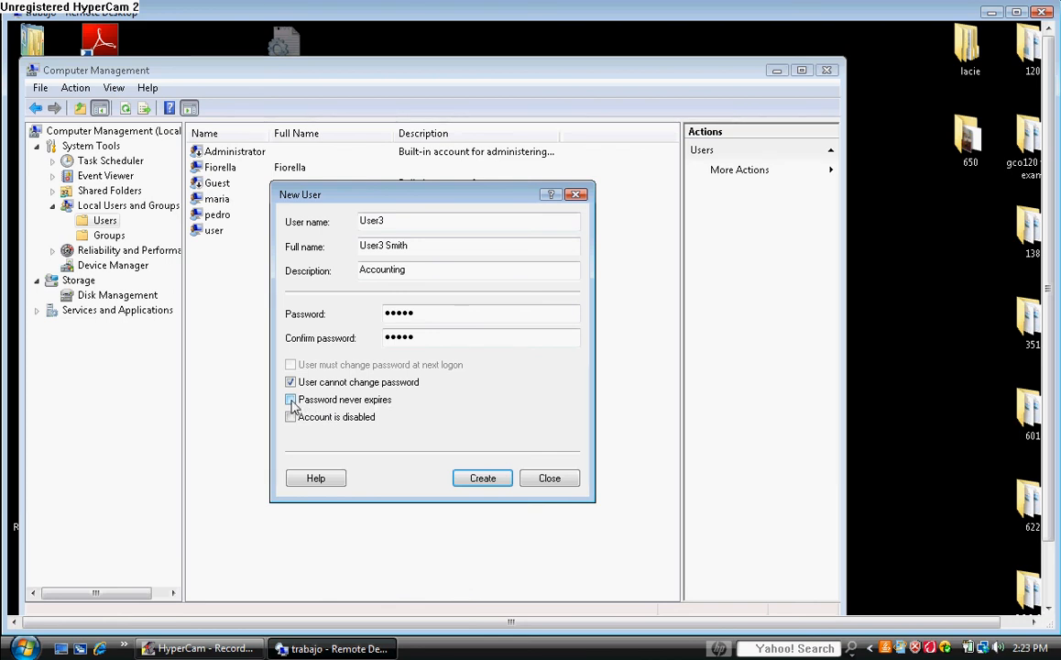
click(290, 401)
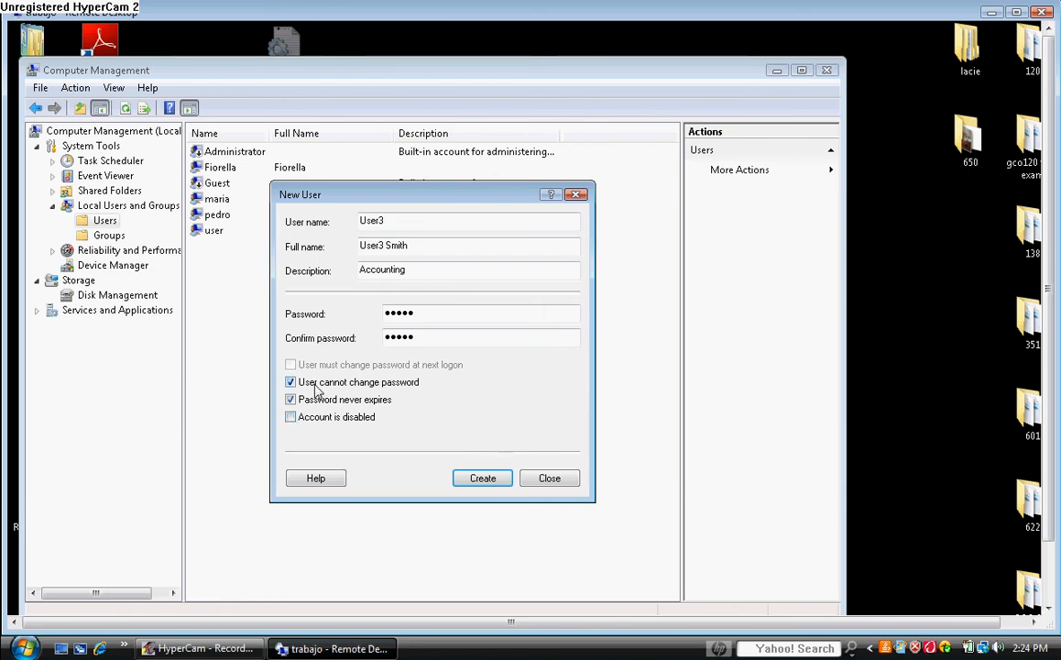
click(290, 382)
click(291, 399)
click(290, 365)
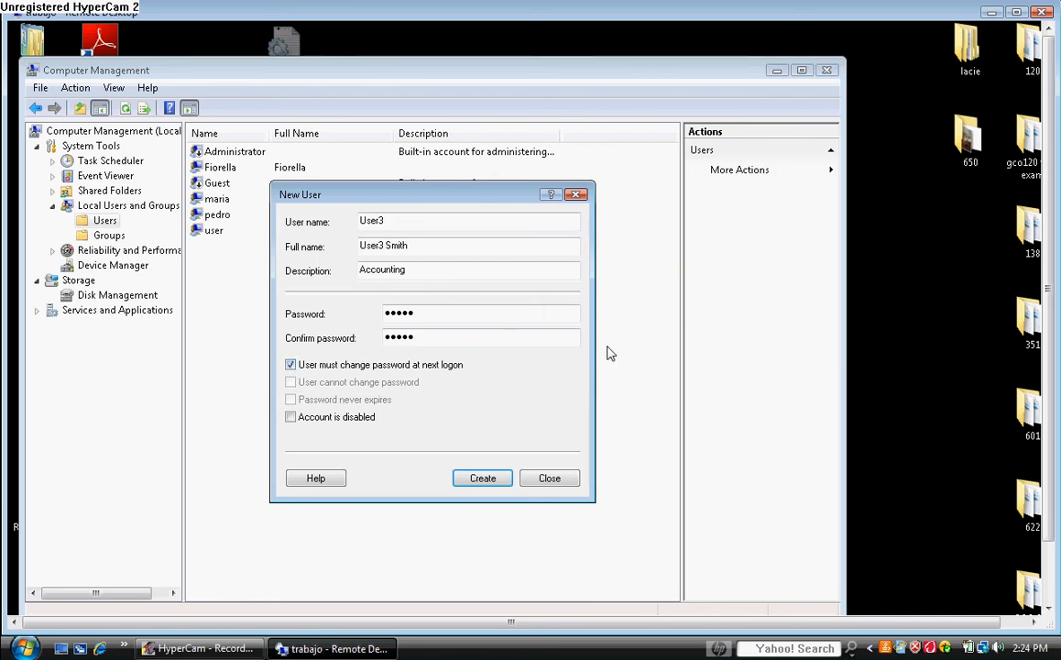
click(483, 478)
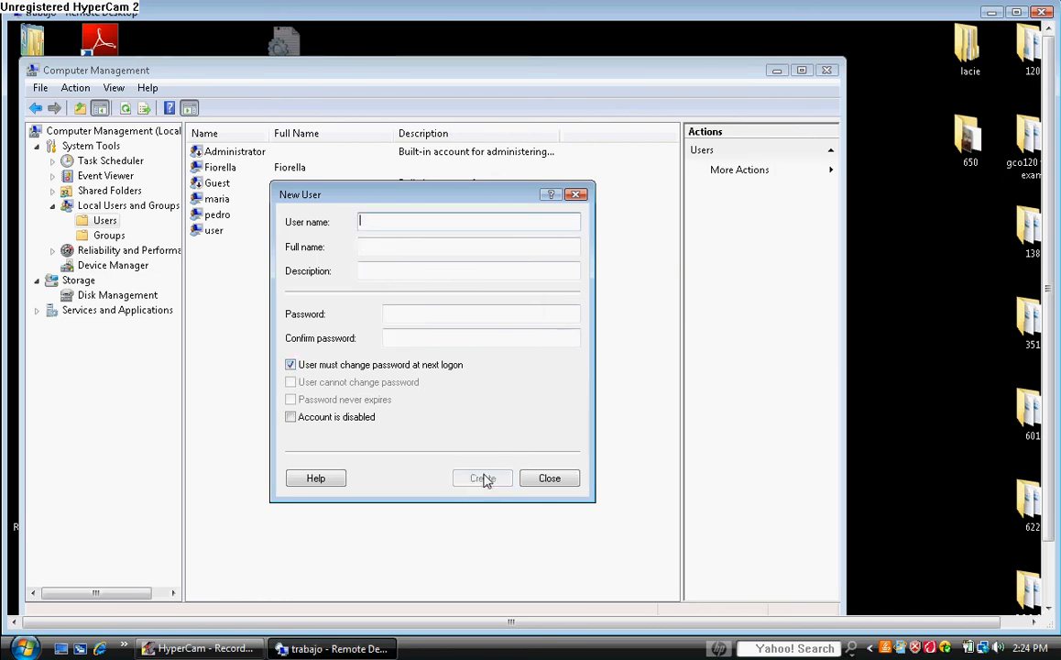
Step: Dismiss the New User form, confirm User3 (Accounting) is listed, and close Computer Management
click(548, 479)
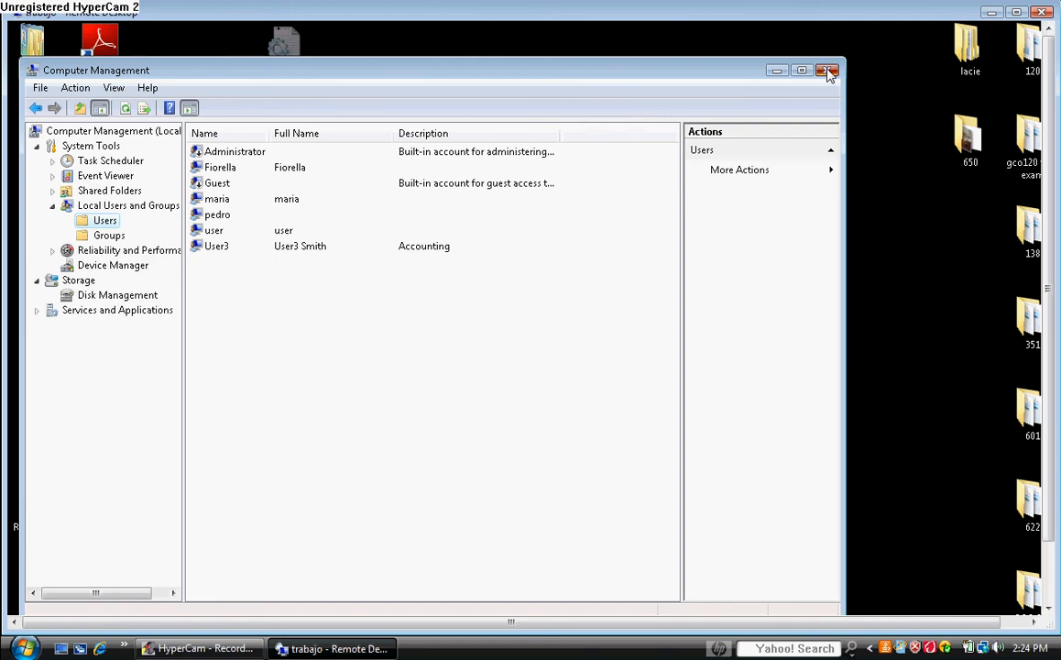
click(828, 72)
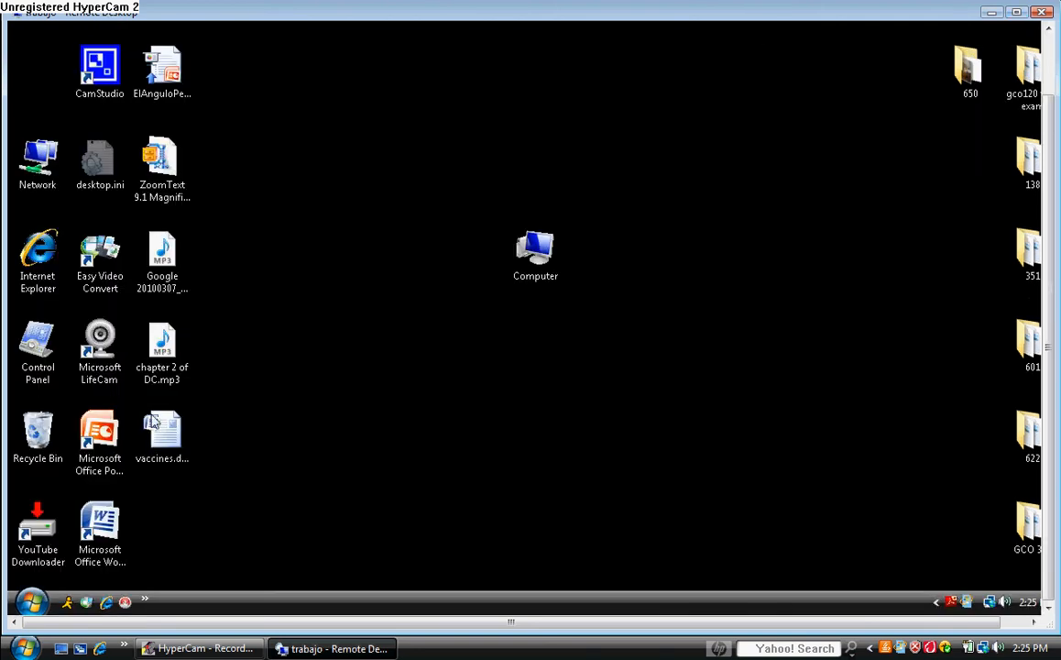
Step: Launch a Command Prompt by running cmd from the Start menu's Run box
click(32, 603)
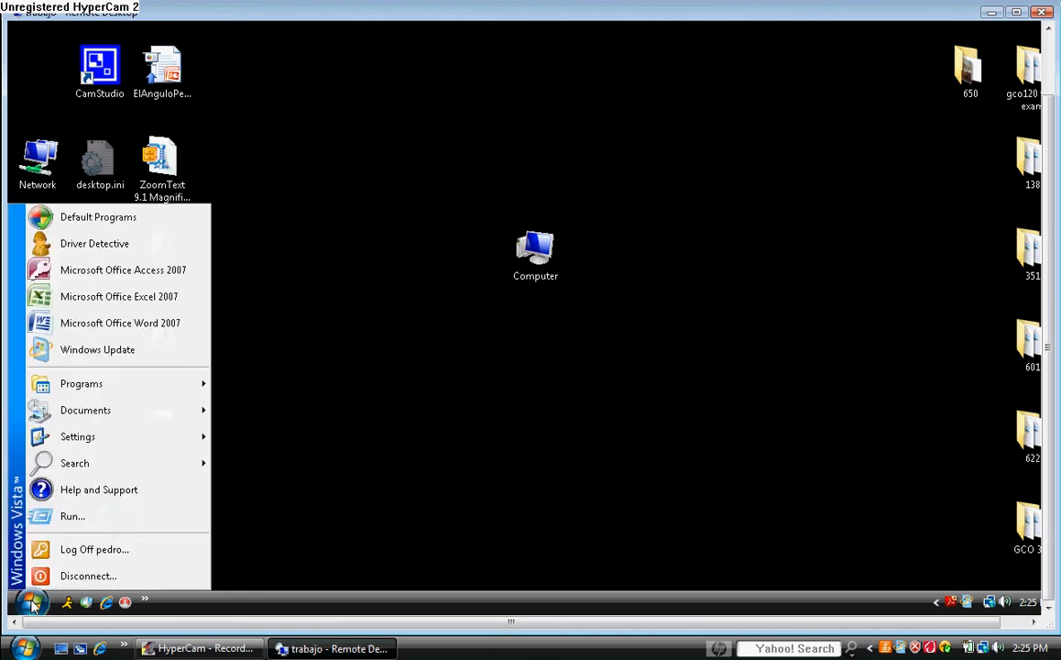
click(72, 517)
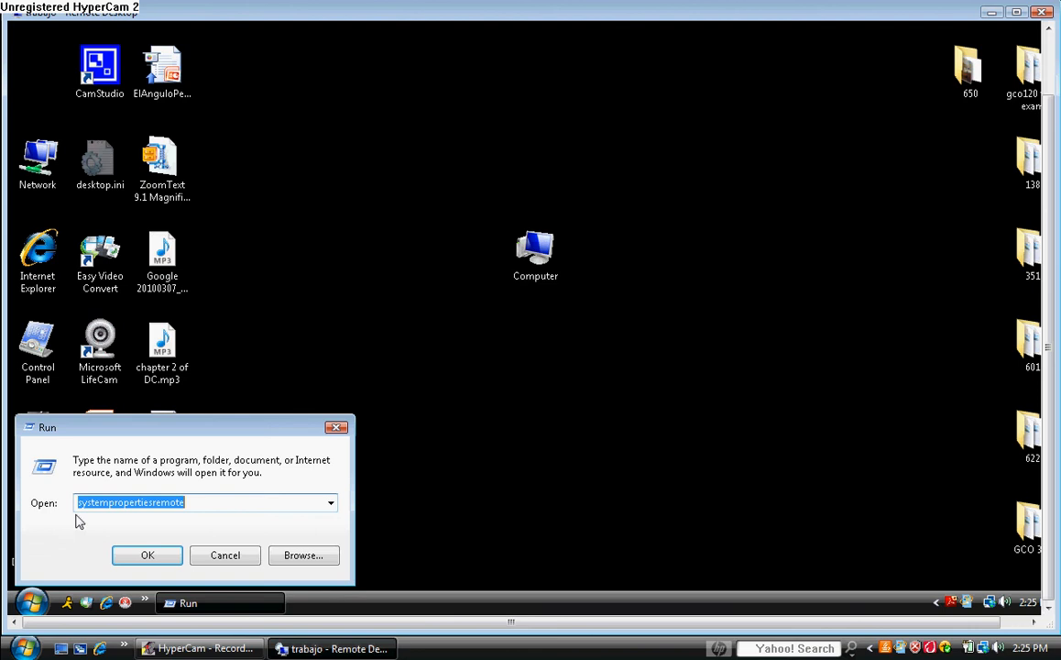
text(cmd)
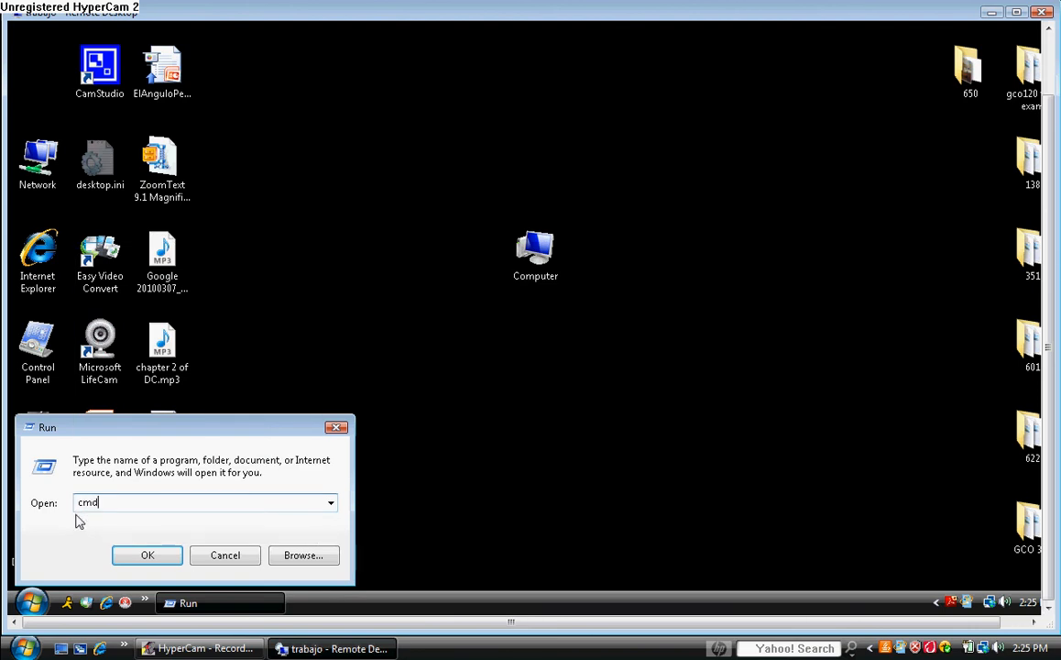
key(Return)
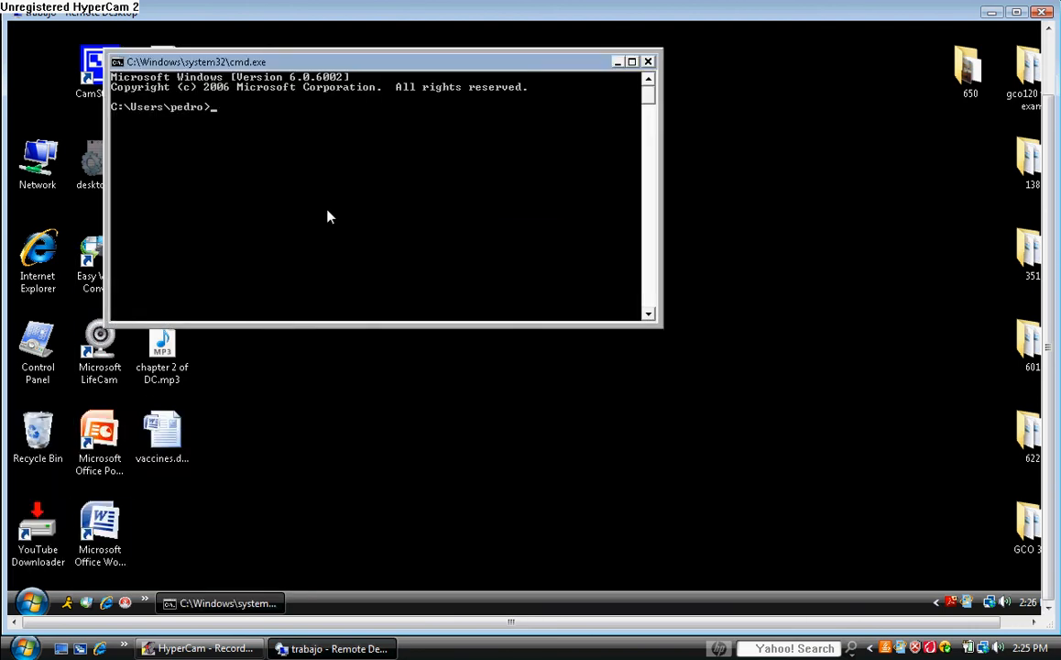
Step: Maximize the Command Prompt window, then close it
click(632, 63)
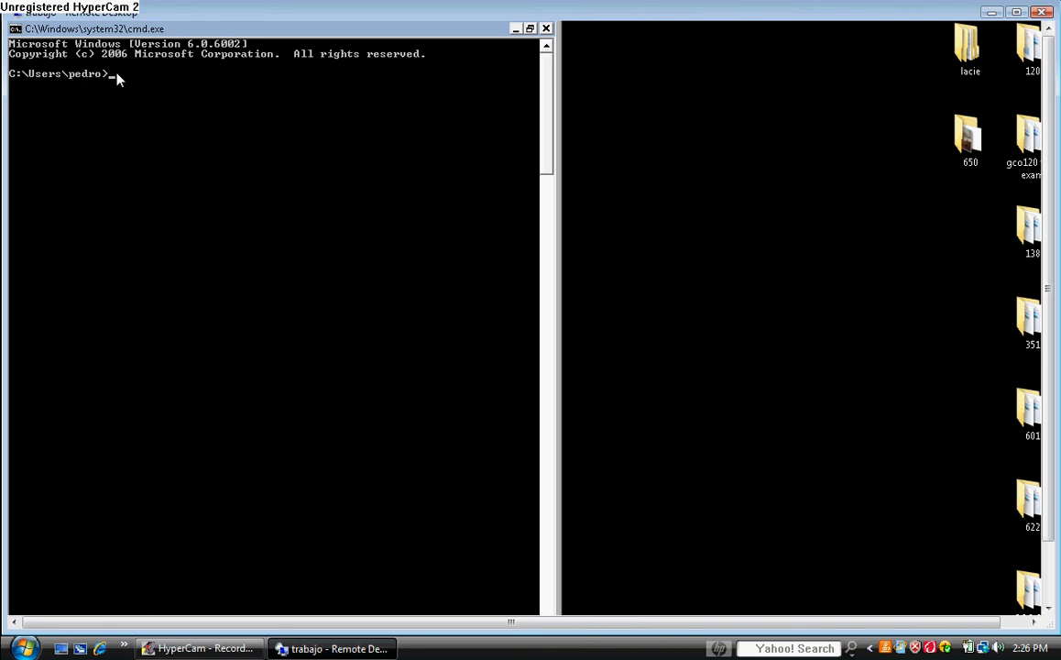
click(546, 29)
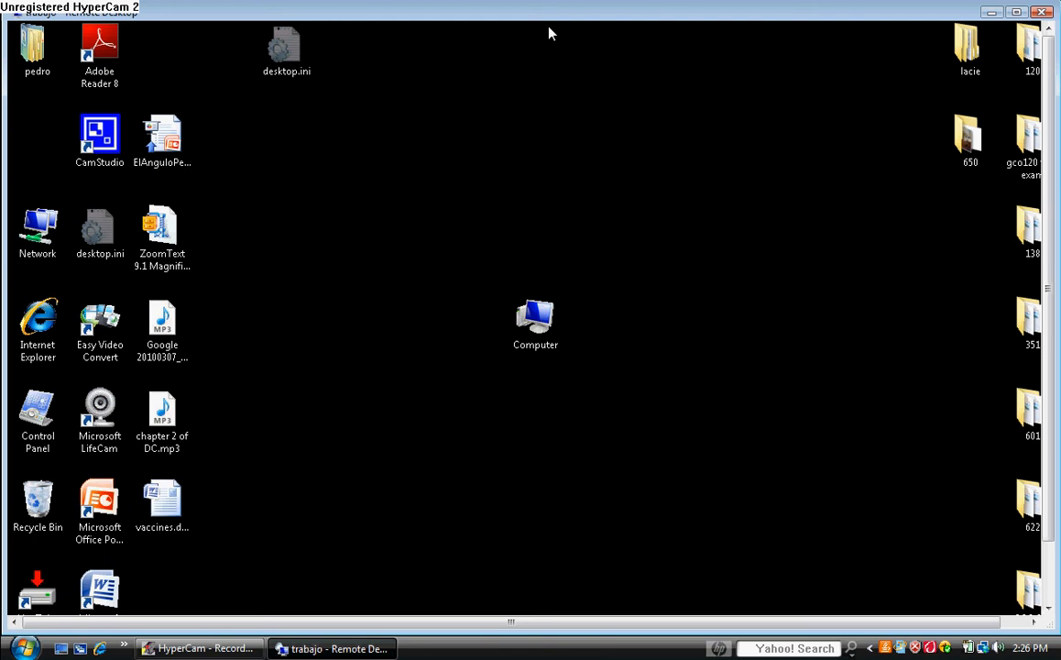
drag(1049, 320, 1049, 380)
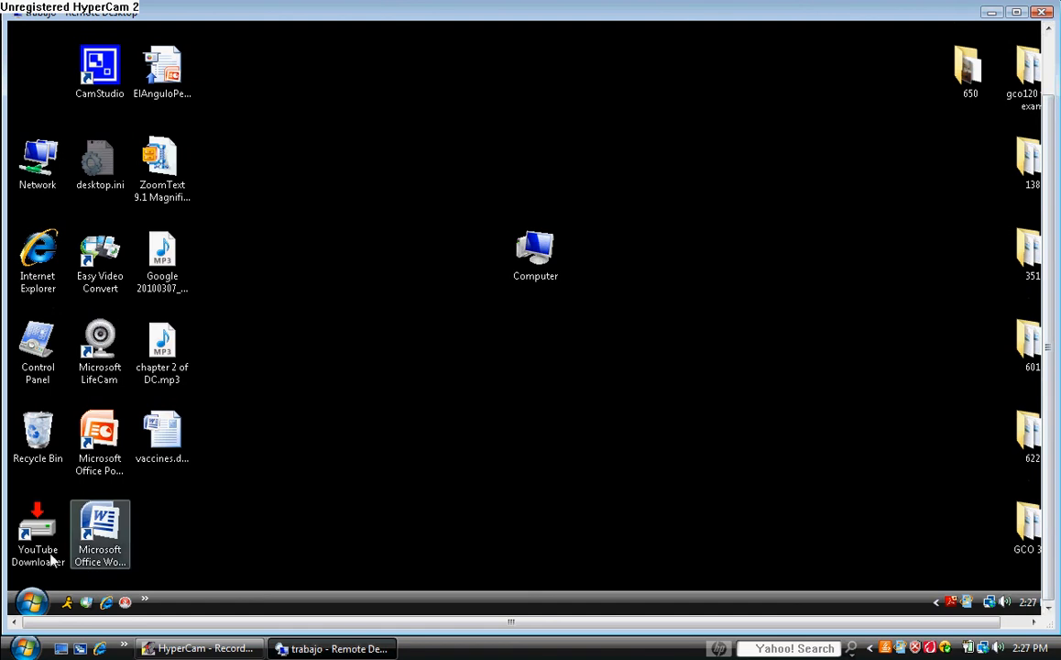
Step: Run Accessories > Command Prompt as administrator and approve the UAC prompt
click(32, 601)
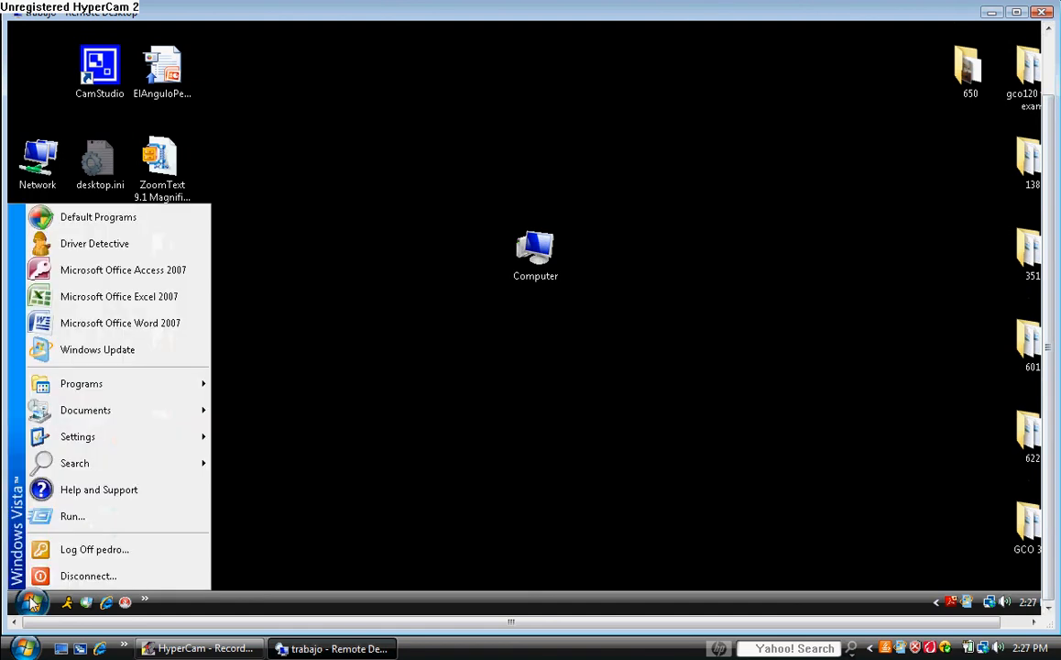
click(110, 389)
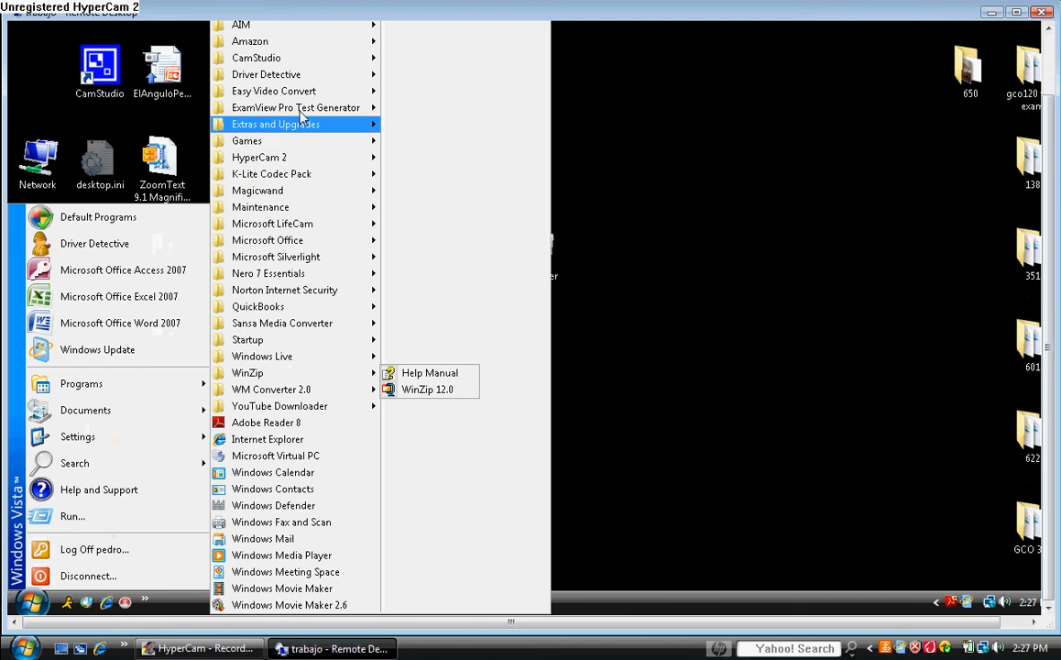
mouse_move(397, 32)
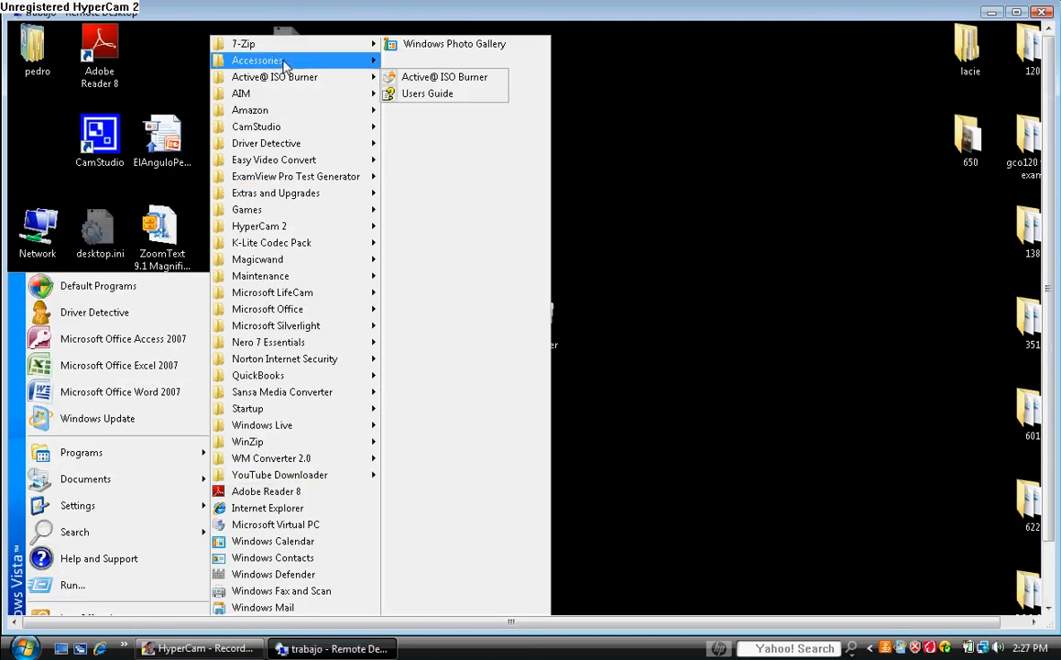
mouse_move(282, 64)
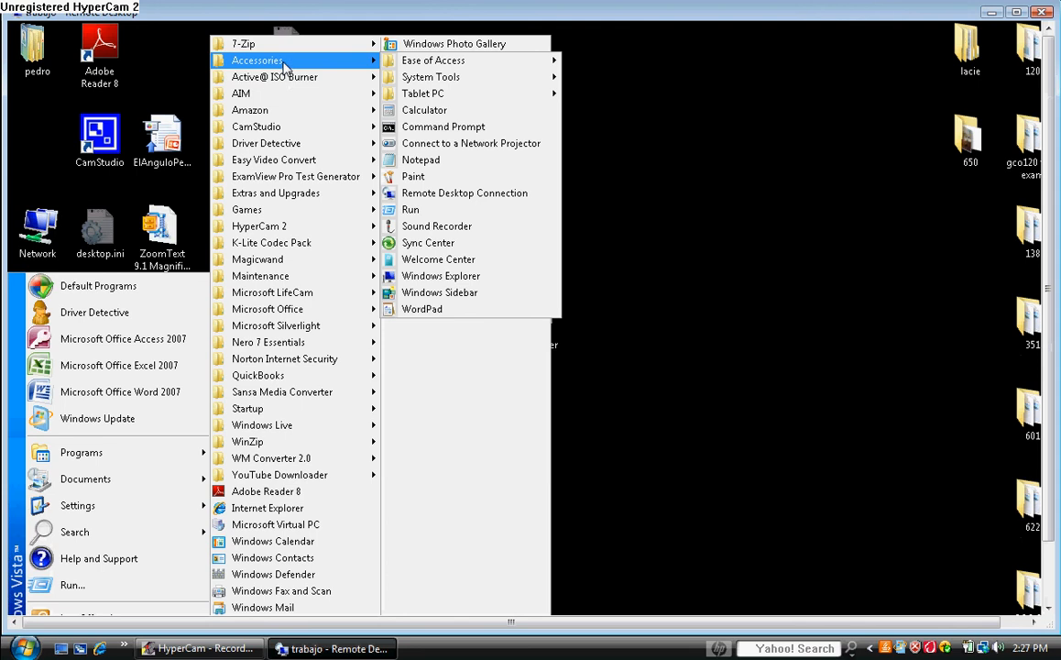
right_click(435, 128)
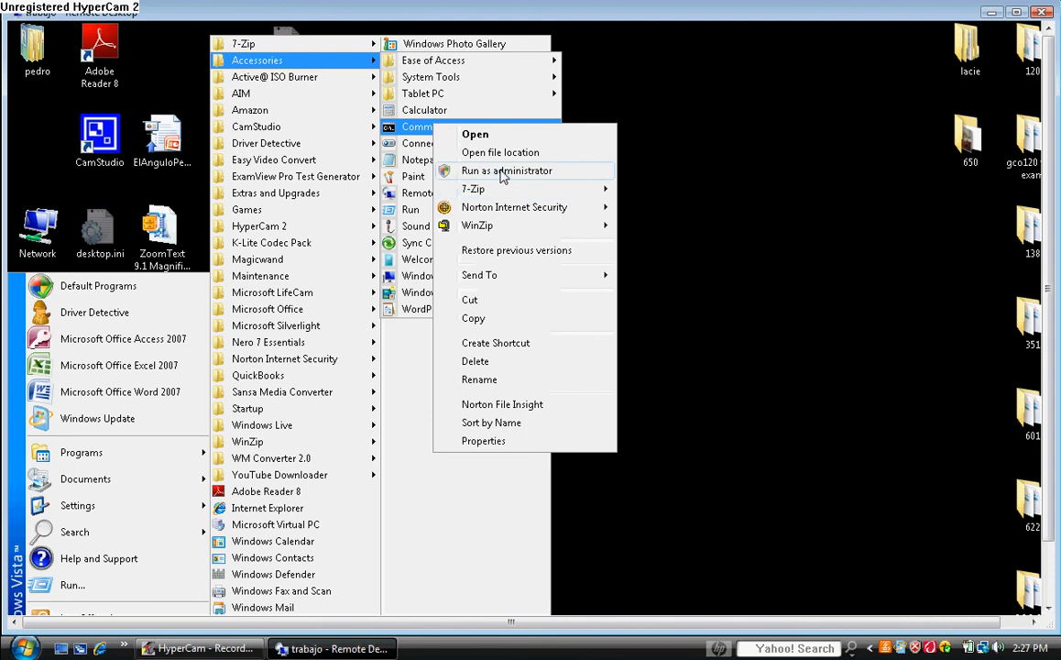
click(502, 172)
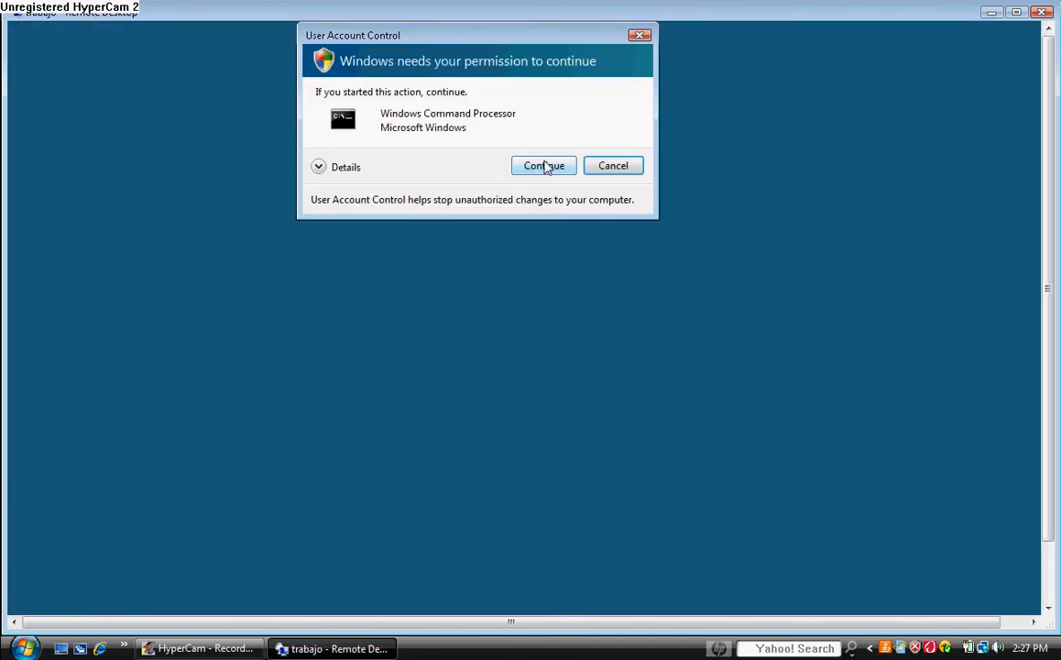
click(544, 166)
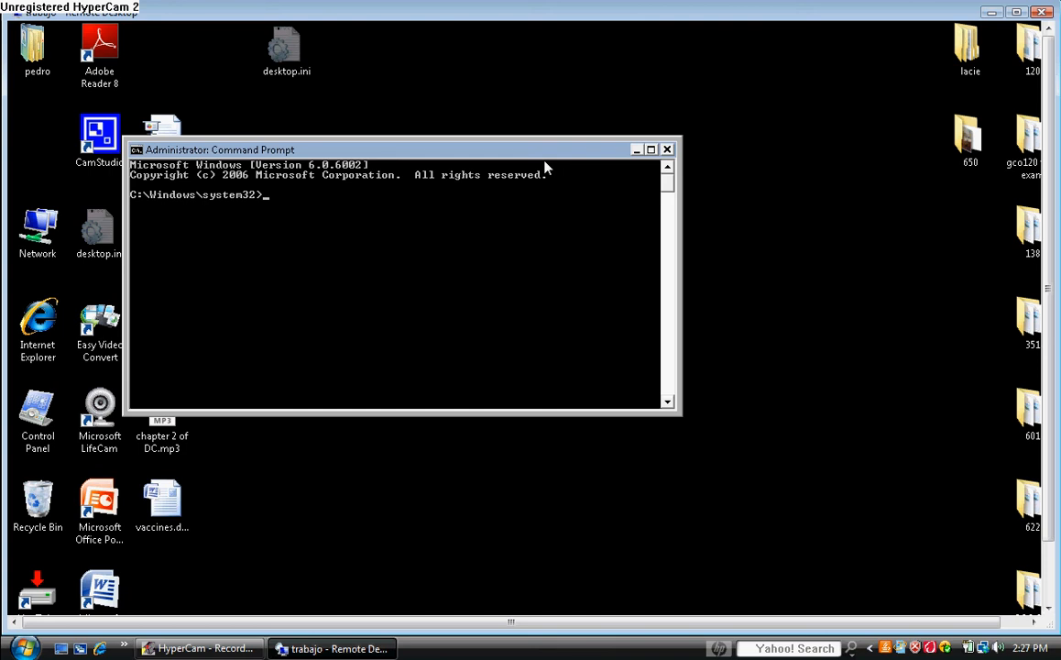
Step: Display the help for net /? and net user /? in the console
text(net /?)
key(Return)
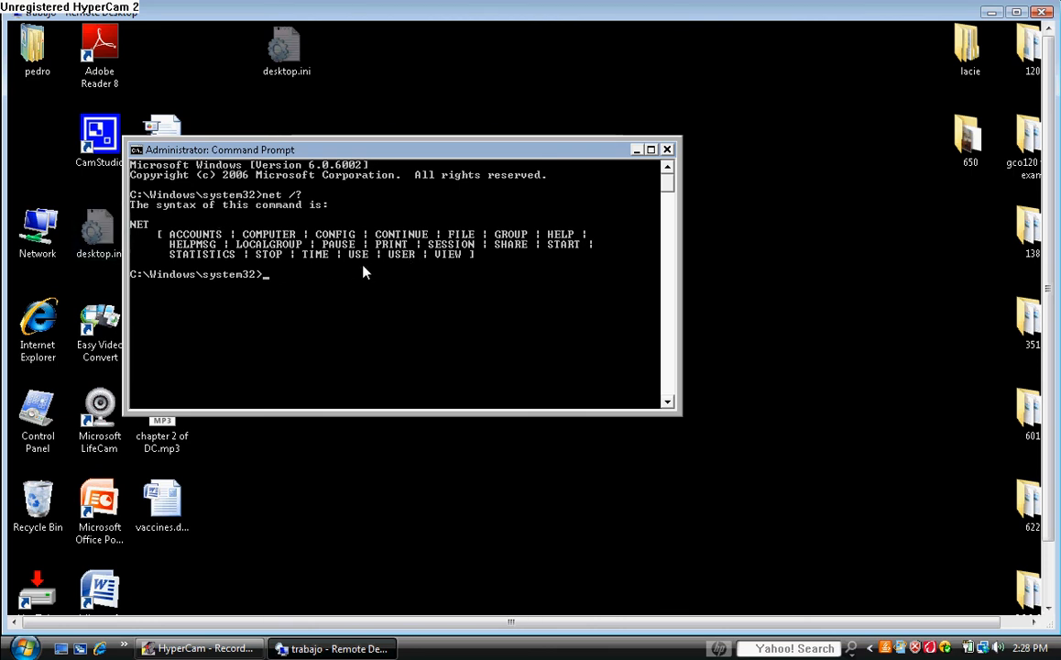
text(net use)
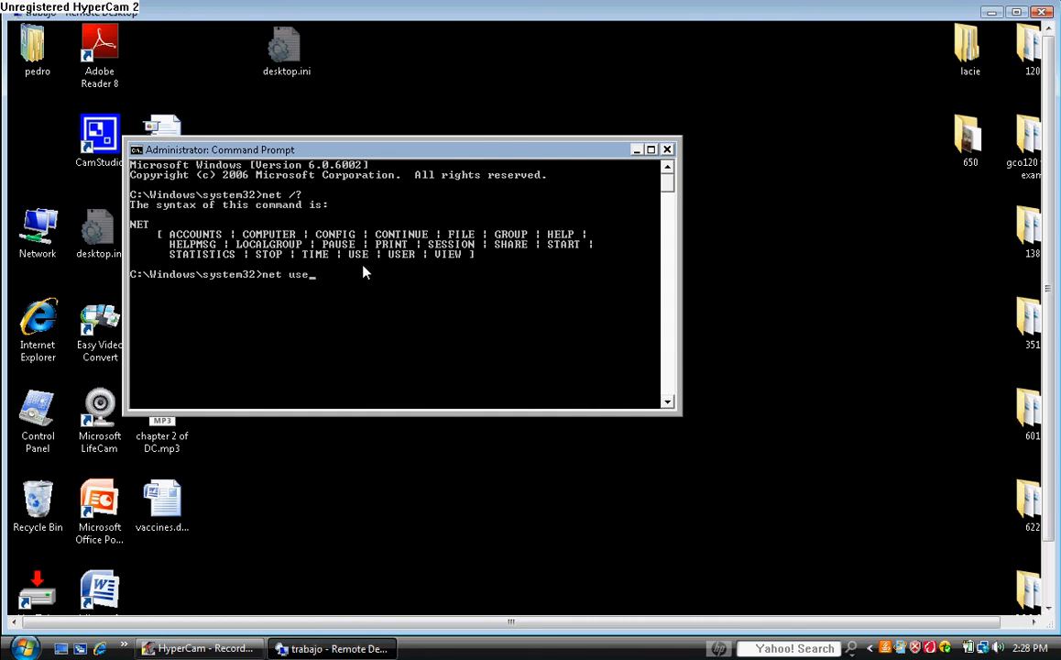
text(r /?)
key(Return)
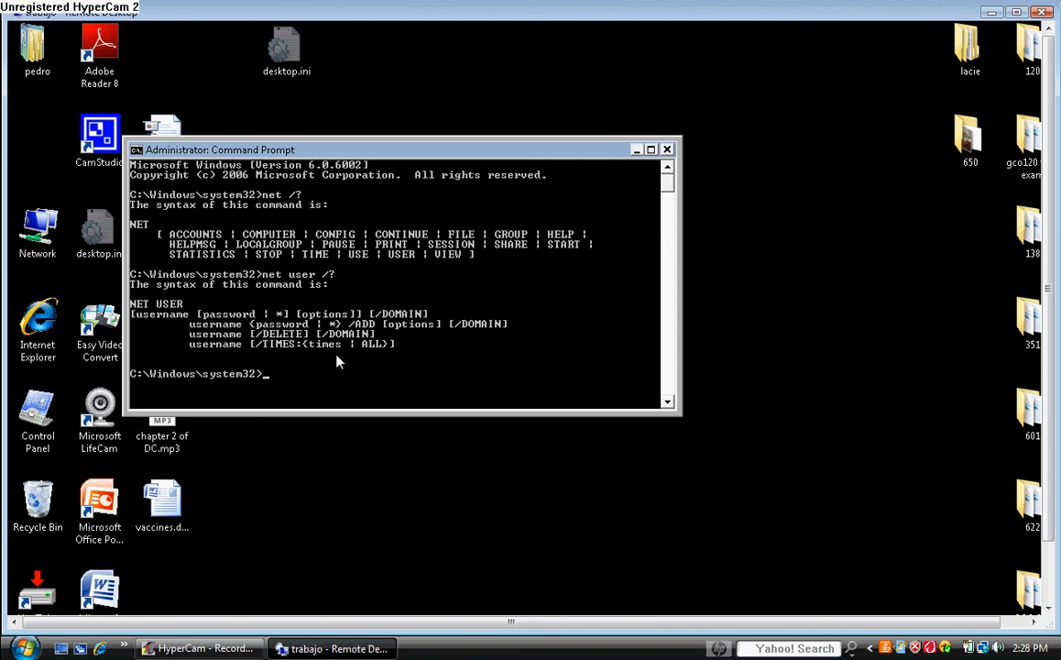
Step: Create local account user4 with net user user4 /add, then close the console
text(net user user4)
text(/add)
key(Return)
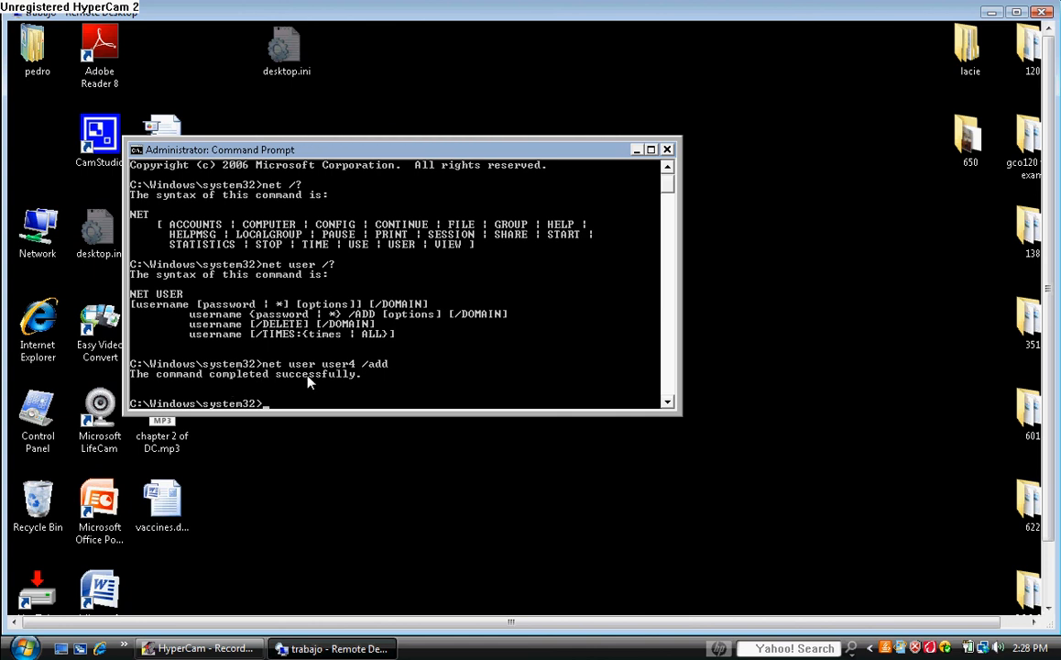
click(667, 151)
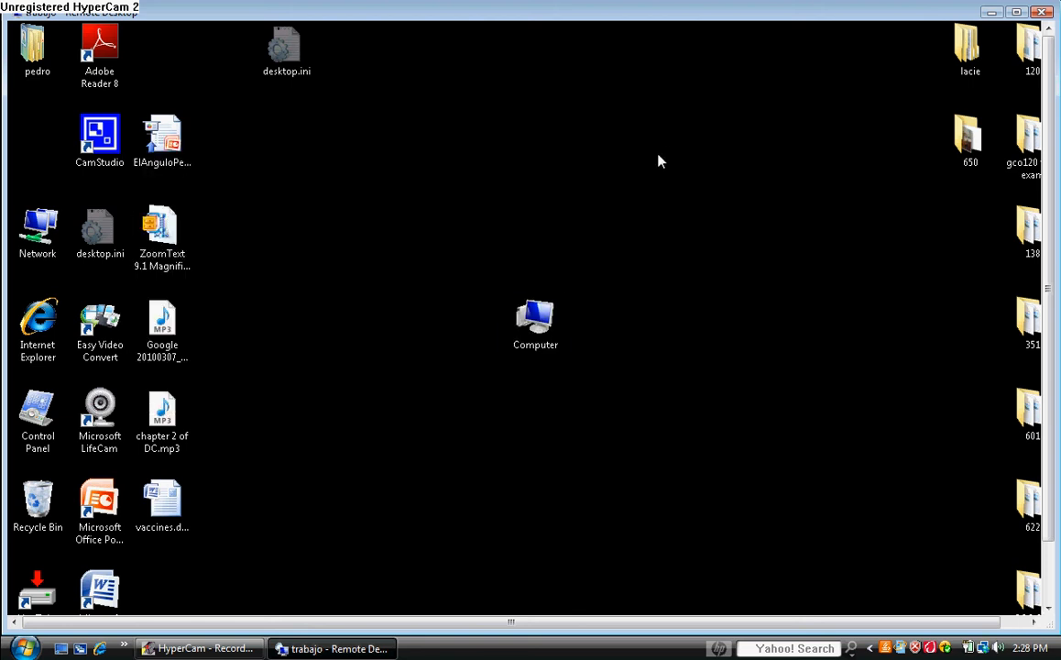
Step: Reopen Computer Management from Computer > Manage and show Local Users and Groups > Users
right_click(537, 316)
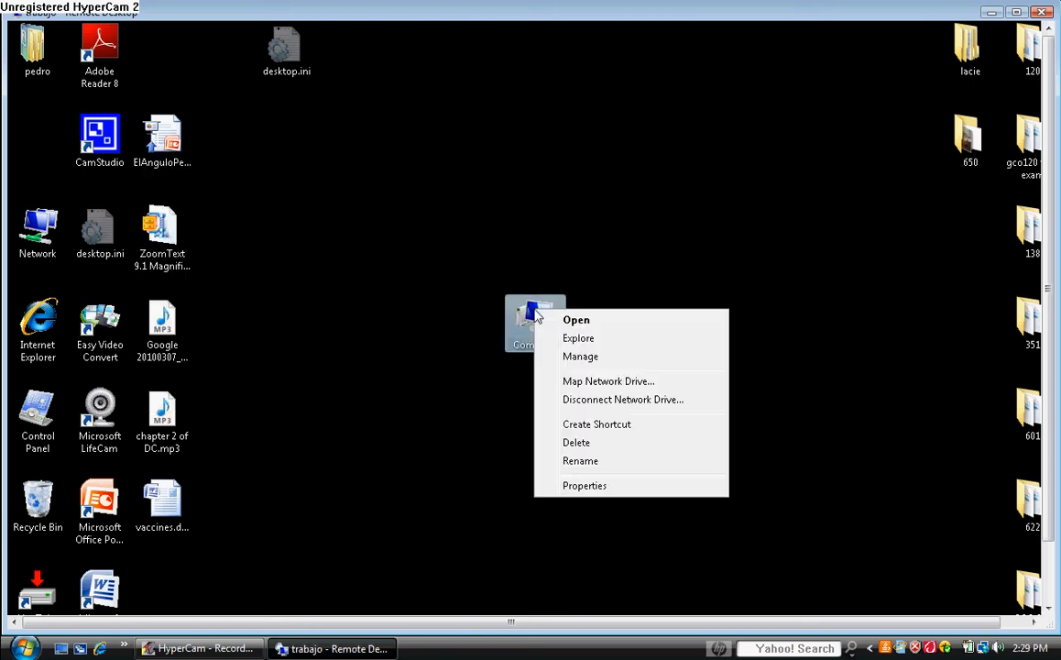
click(578, 357)
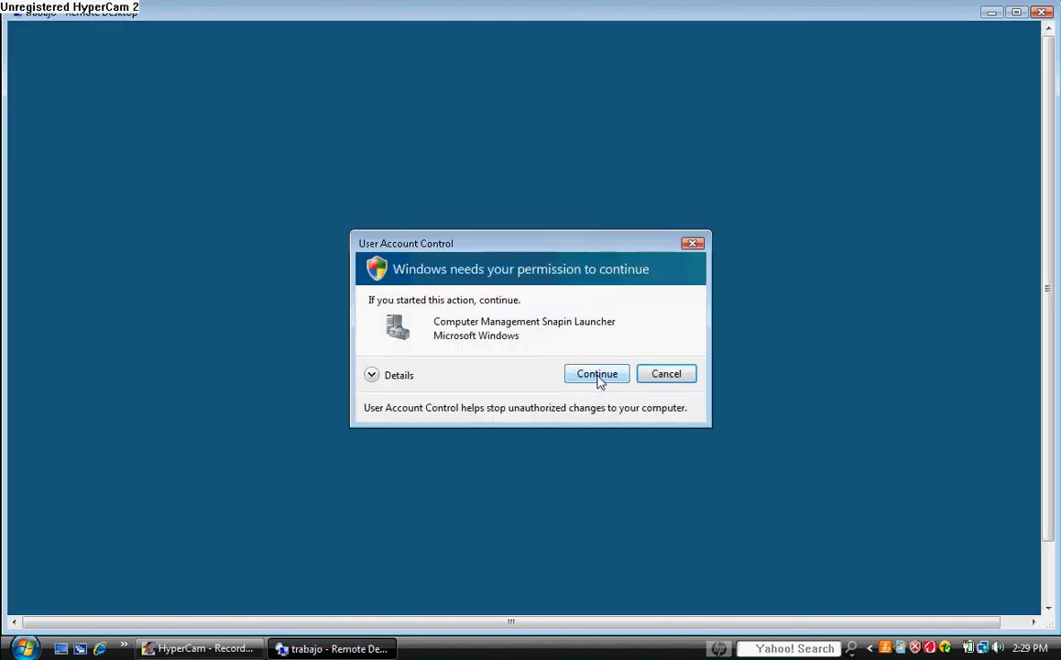
click(597, 375)
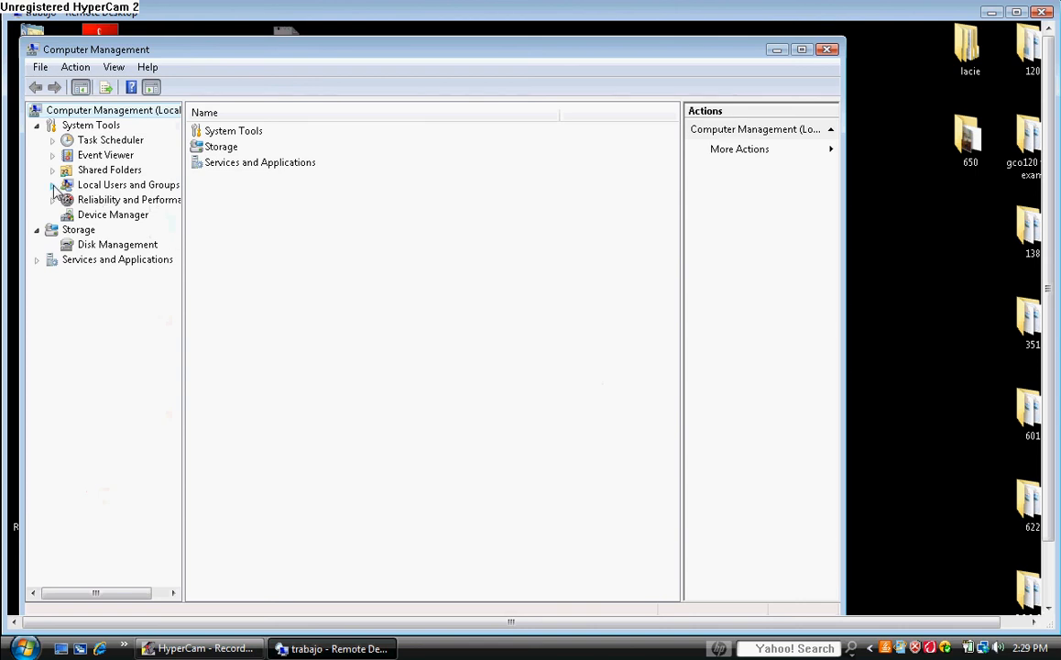
click(52, 185)
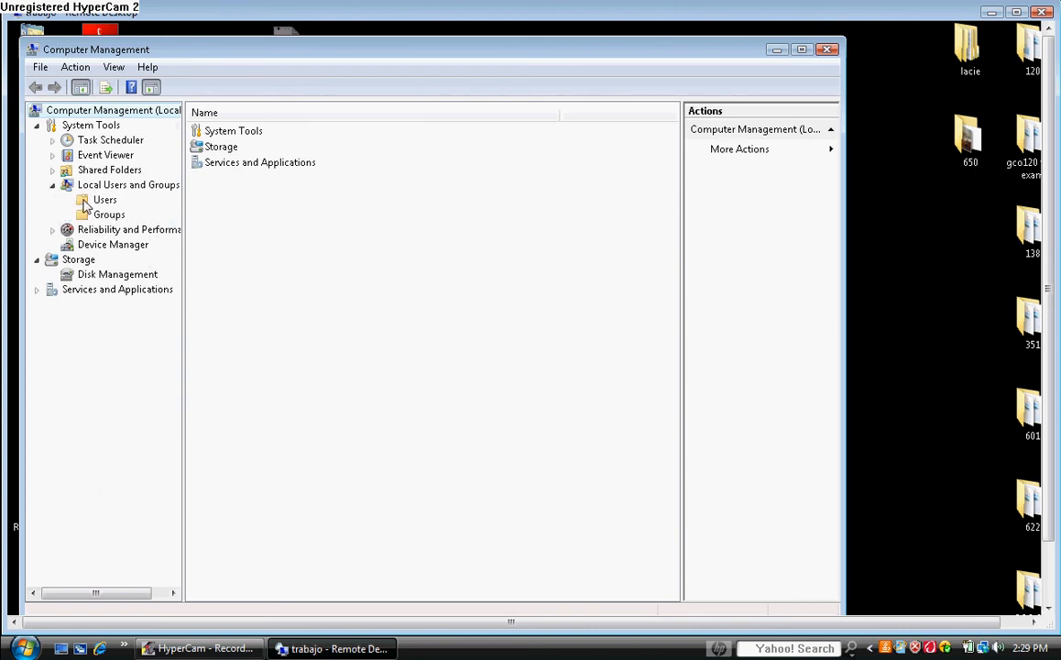
click(85, 202)
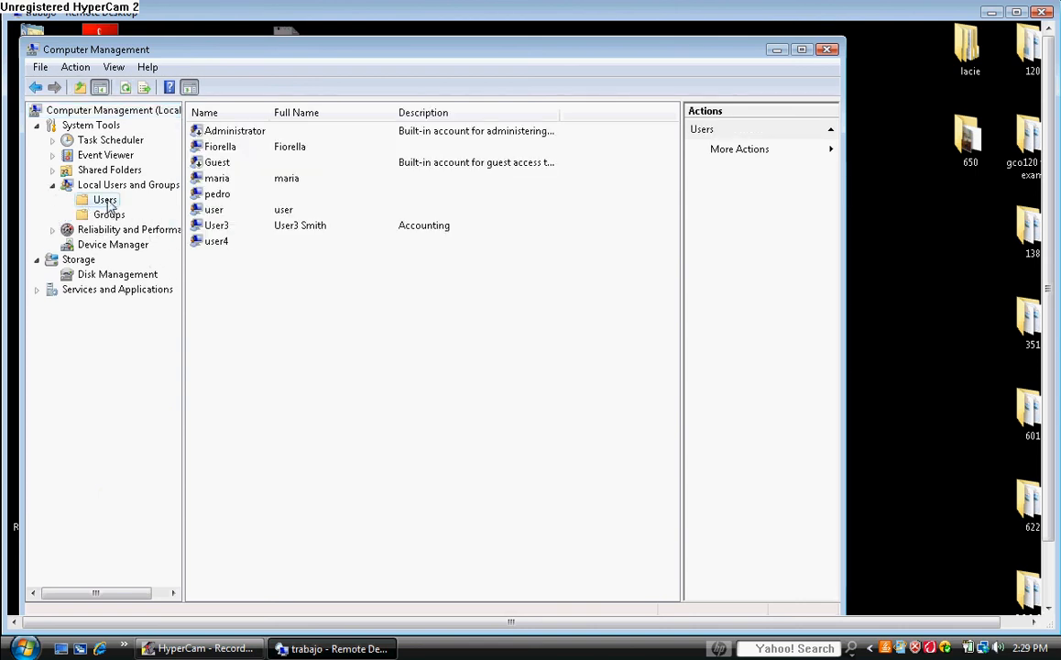